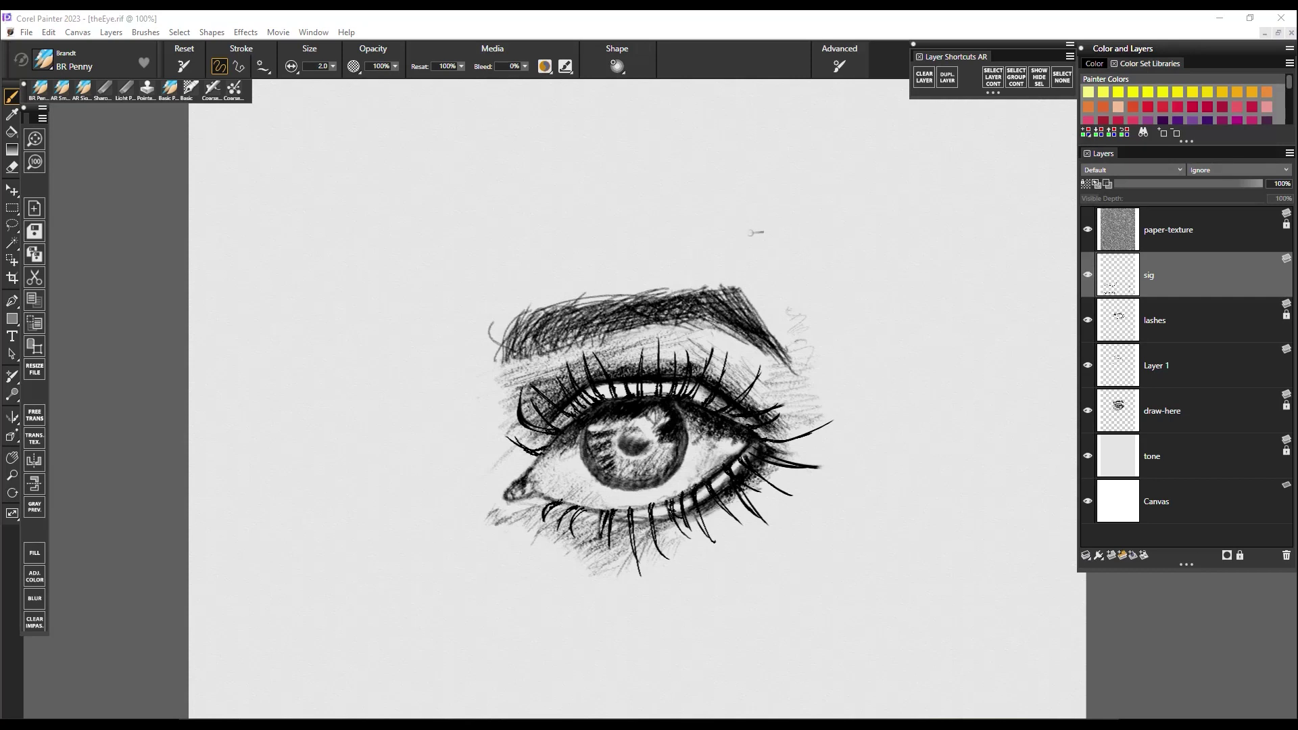
Draw two short blue curved strokes above and beside the eye in Painter
left_click(708, 20)
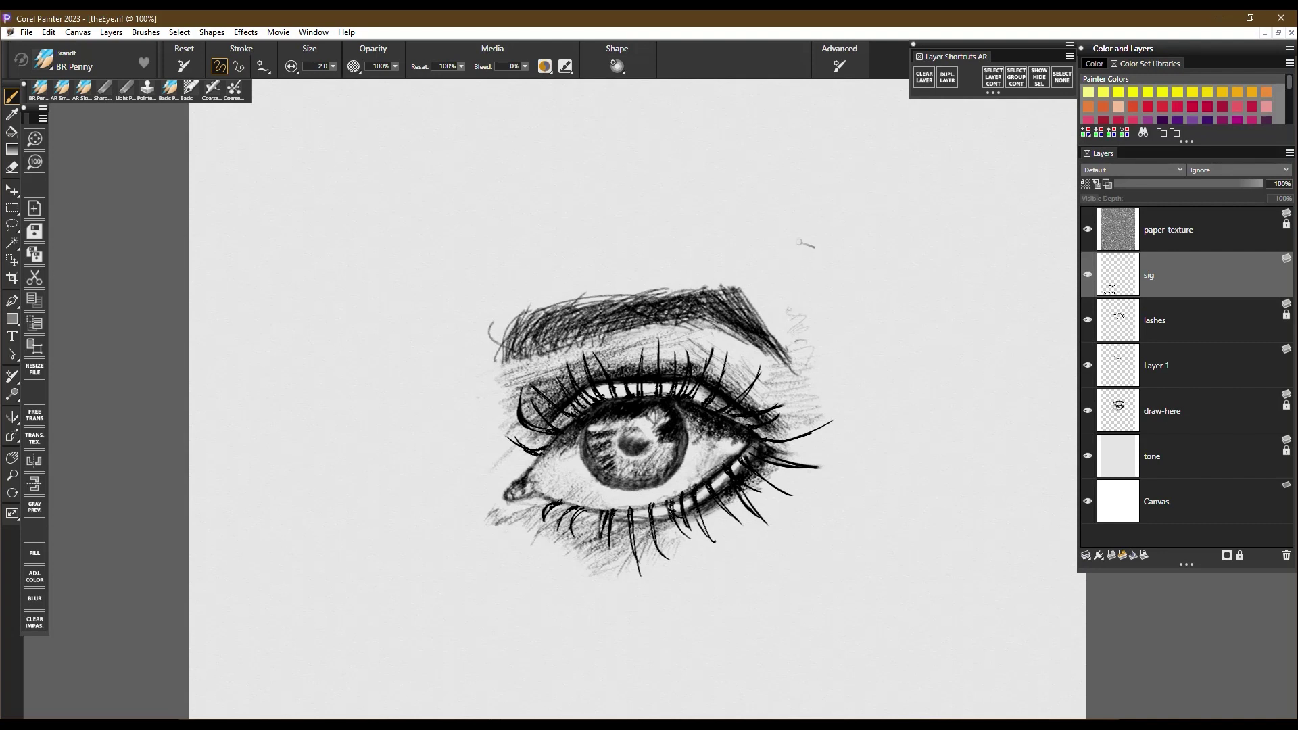
left_click_drag(750, 186, 821, 148)
left_click_drag(831, 215, 870, 173)
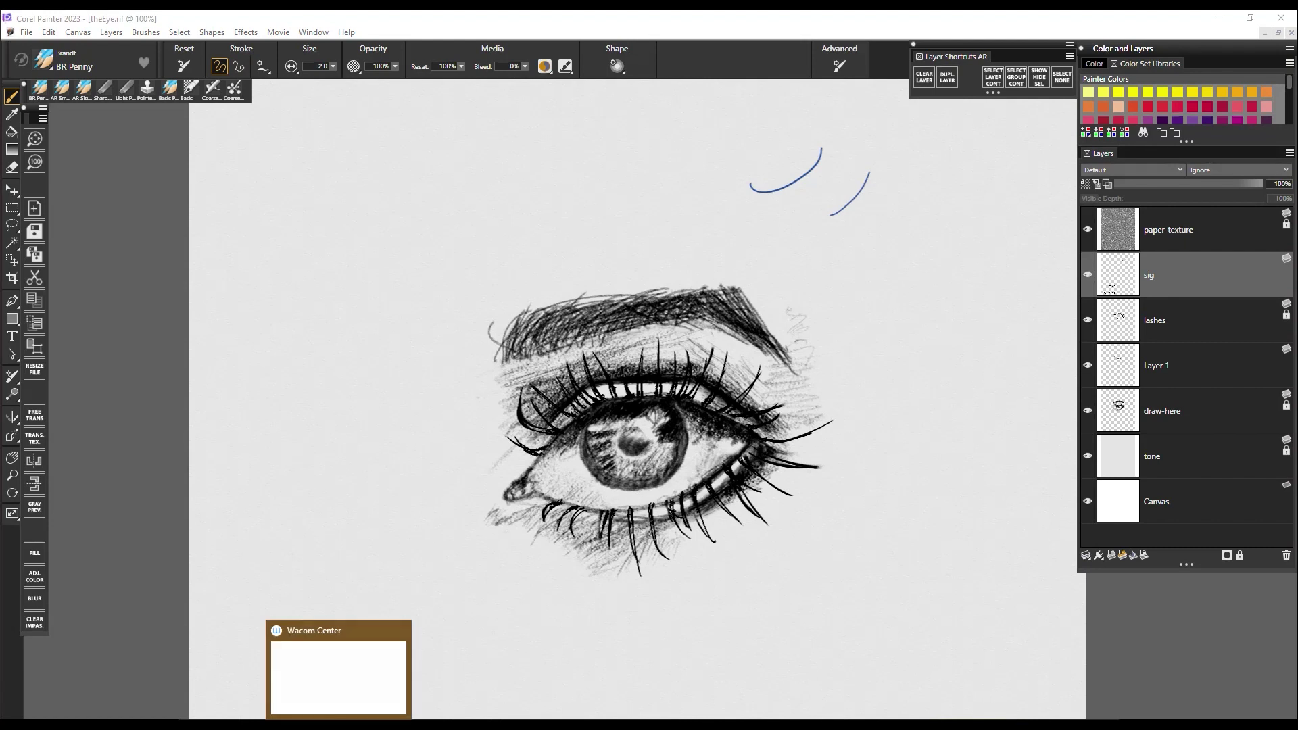
Switch to the Wacom Center window with Alt+Tab
mouse_move(338, 724)
mouse_move(369, 655)
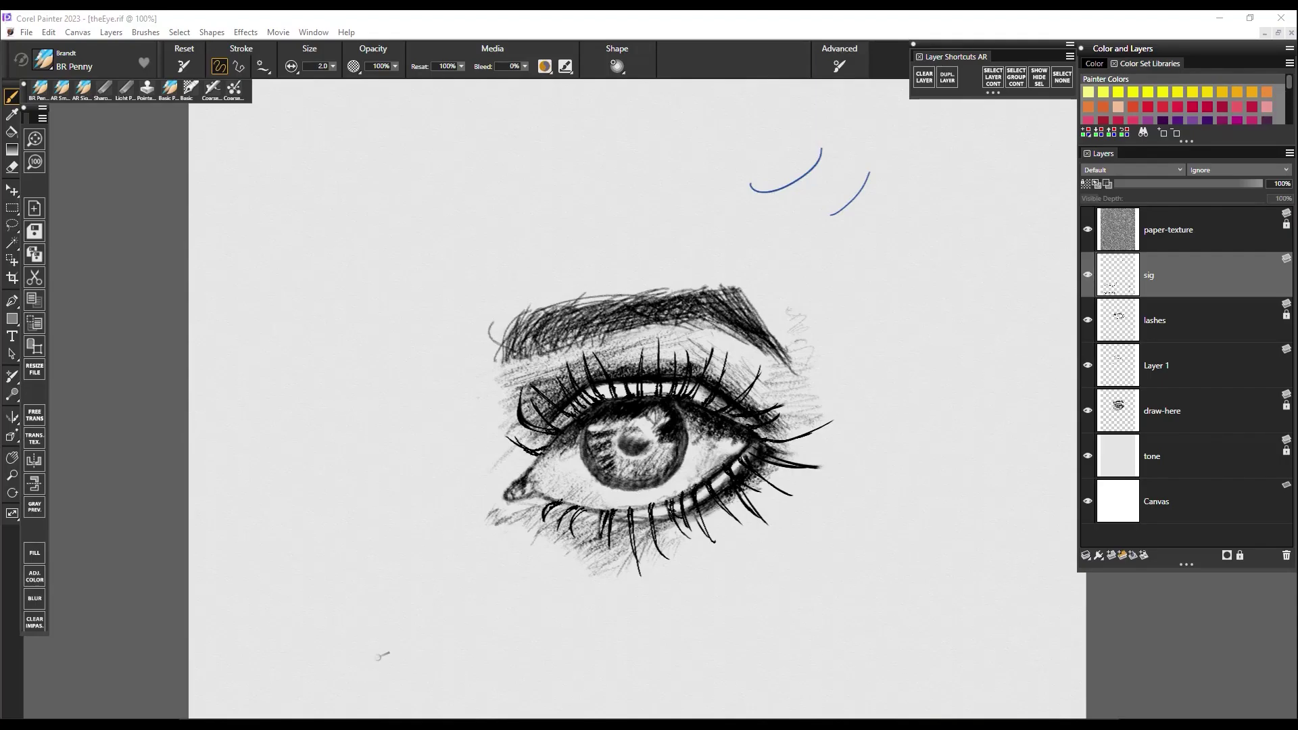
key("alt+Tab")
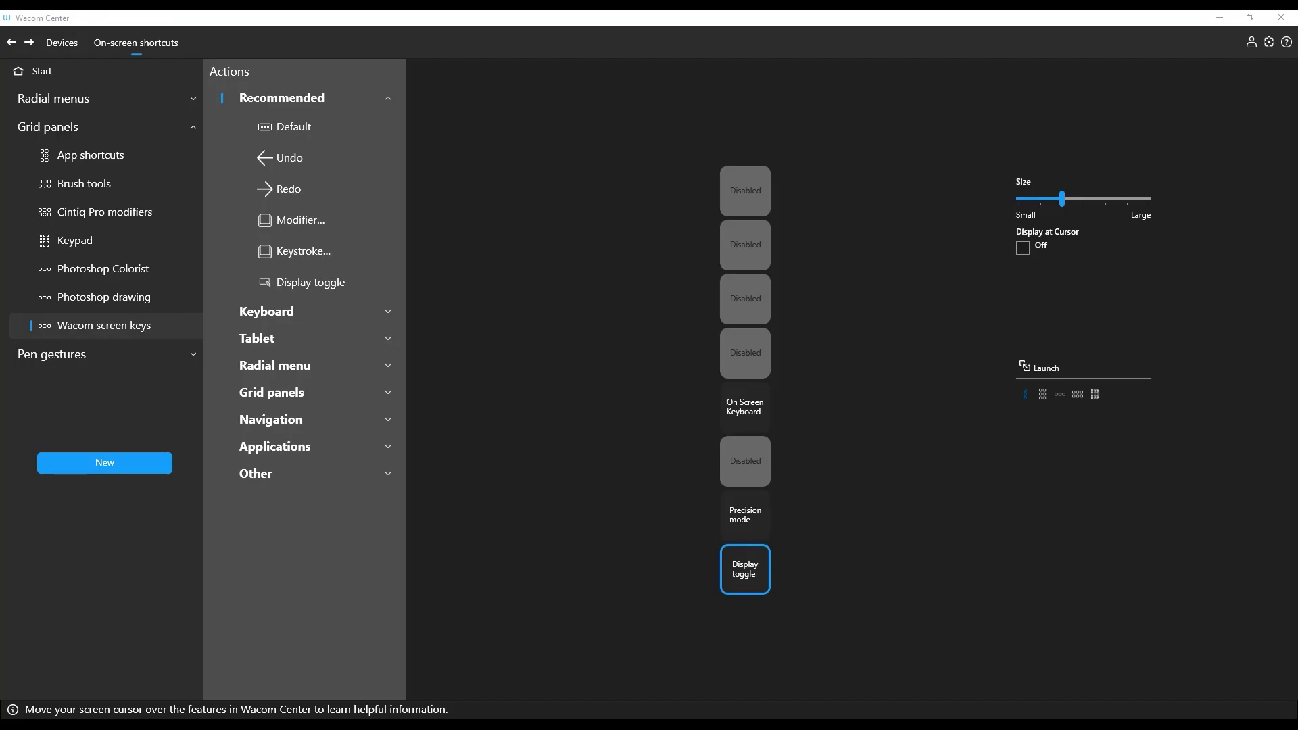
Create a new single-column 8x1 grid panel named DSPTGL
left_click(42, 71)
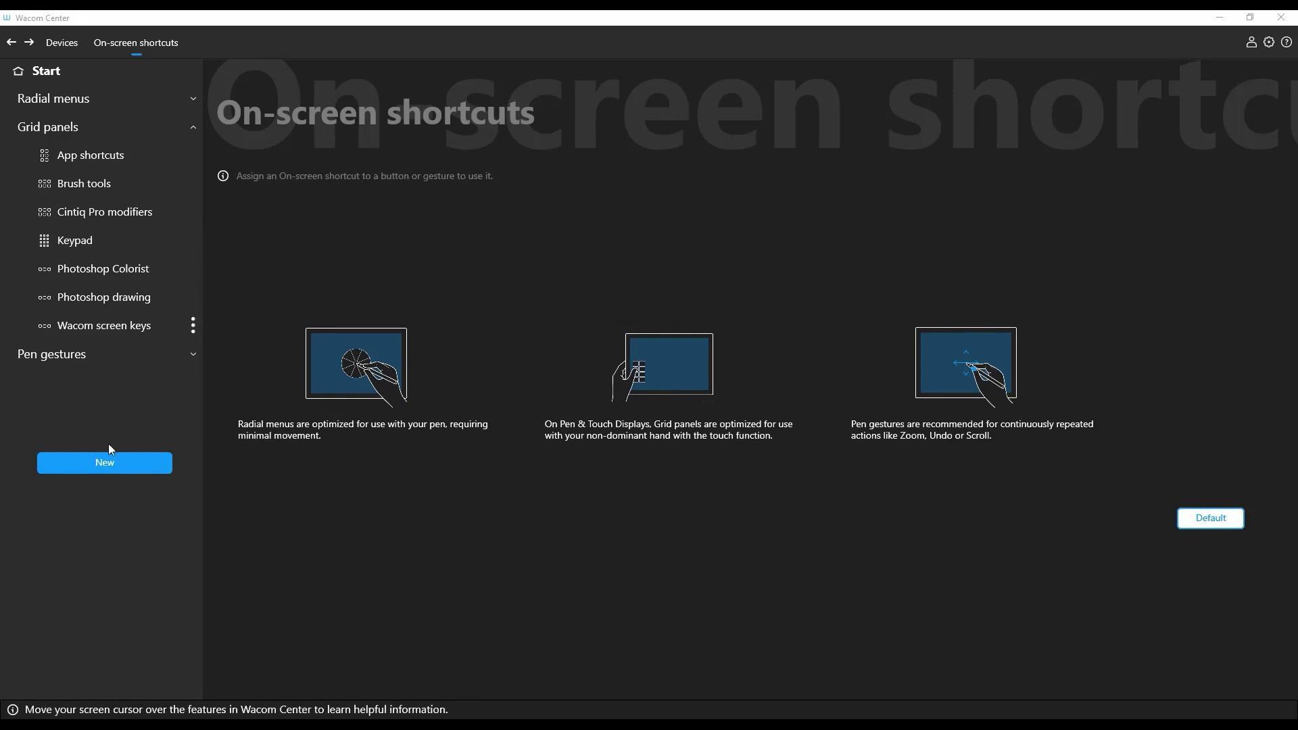
left_click(111, 462)
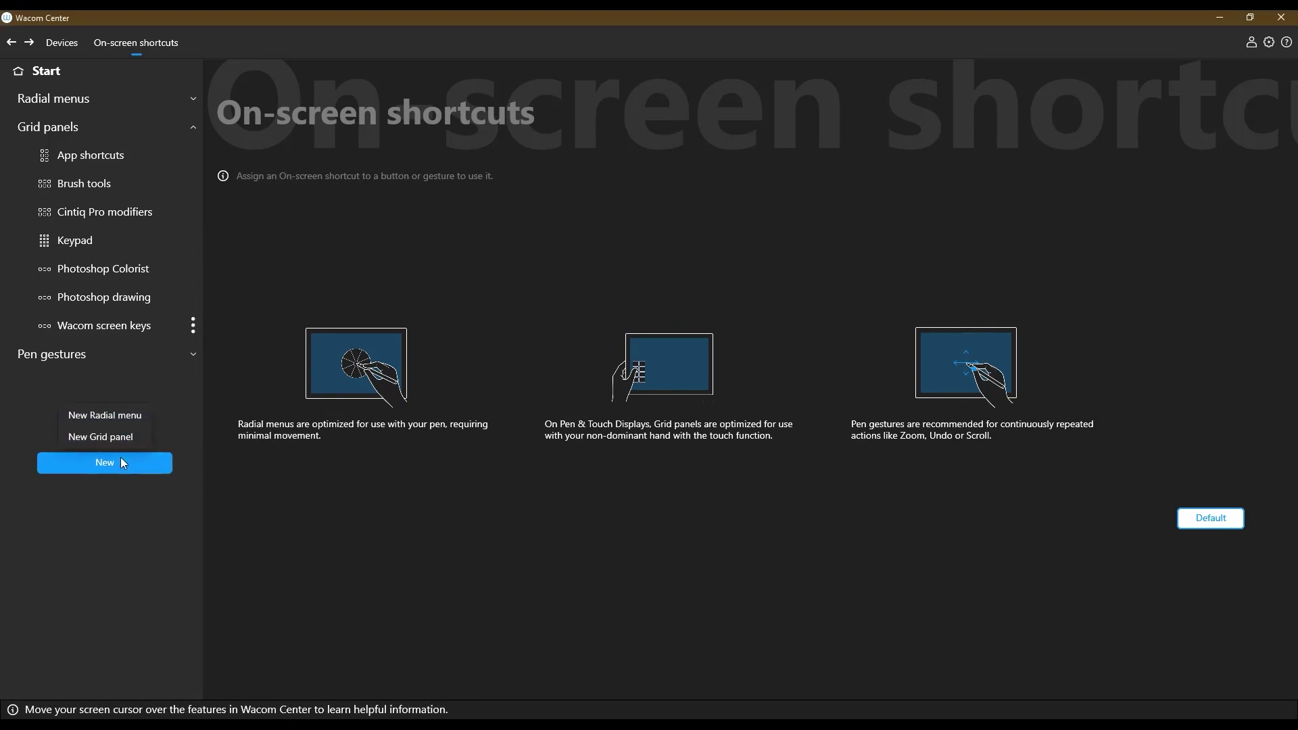
left_click(118, 439)
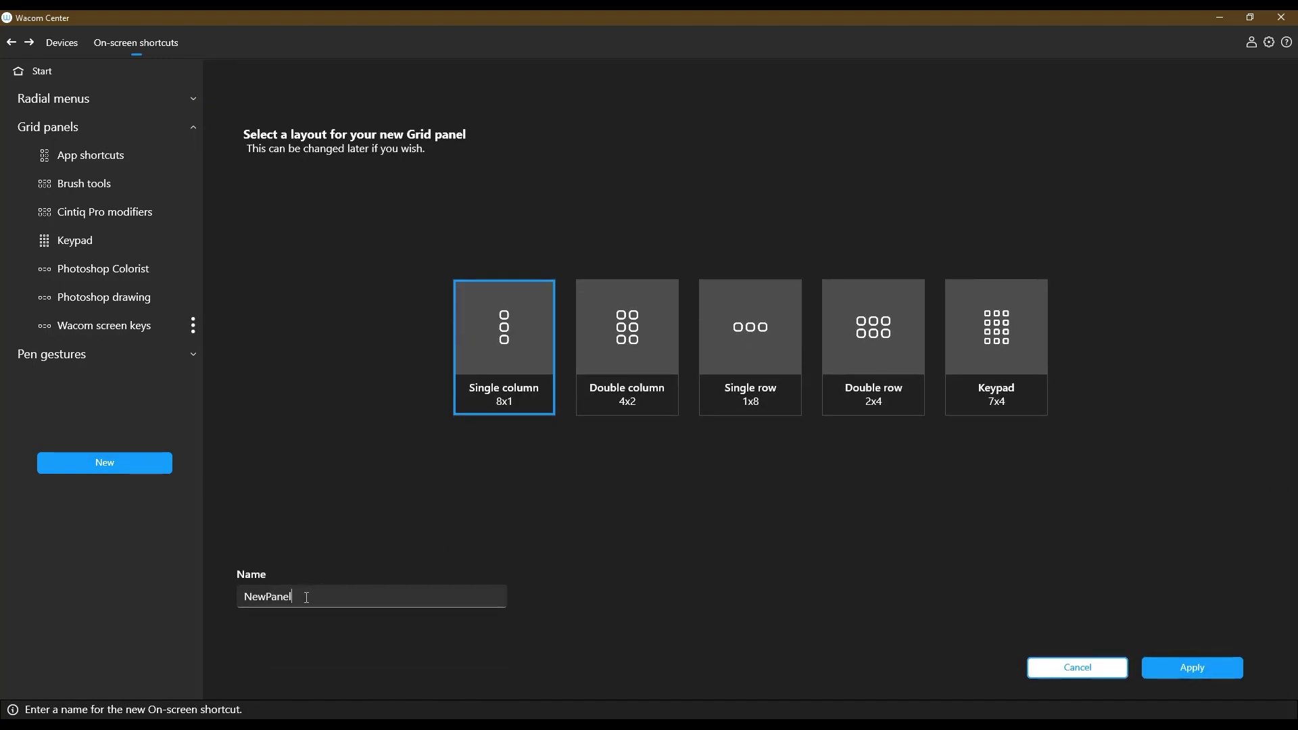
double_click(287, 596)
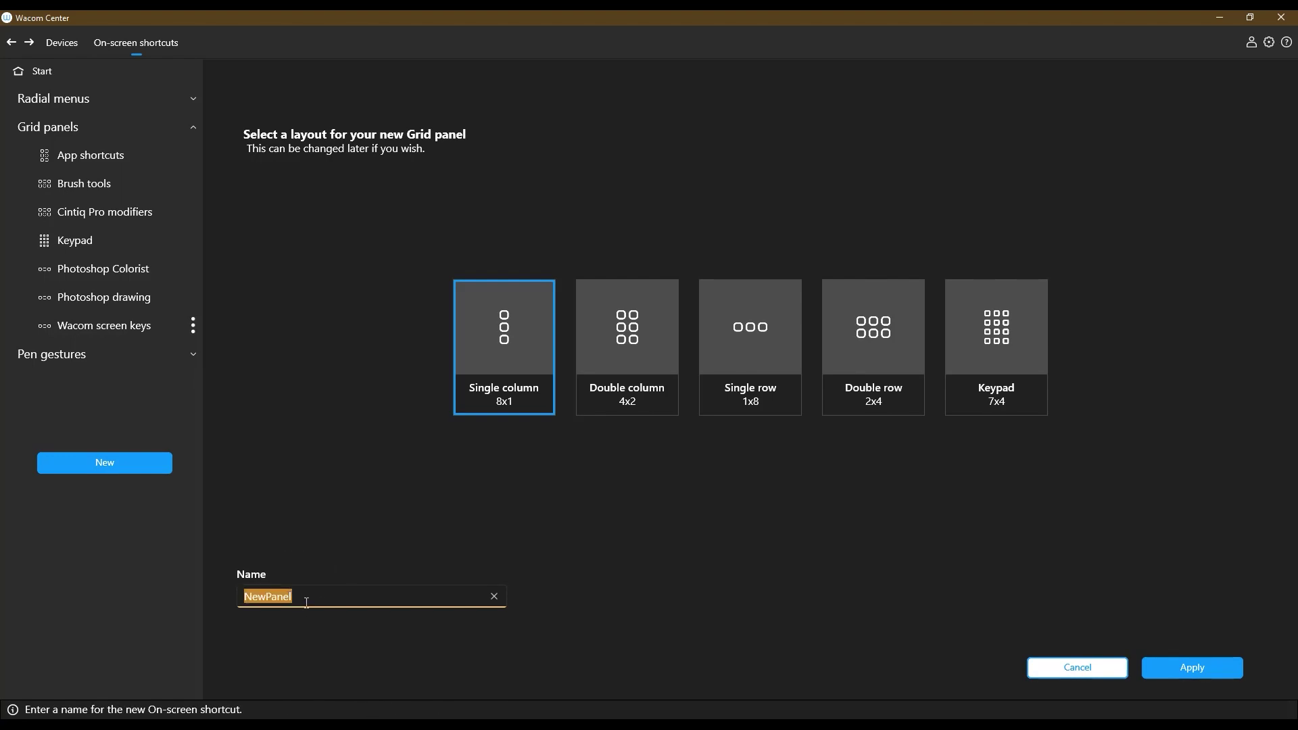
type("DSPTGL")
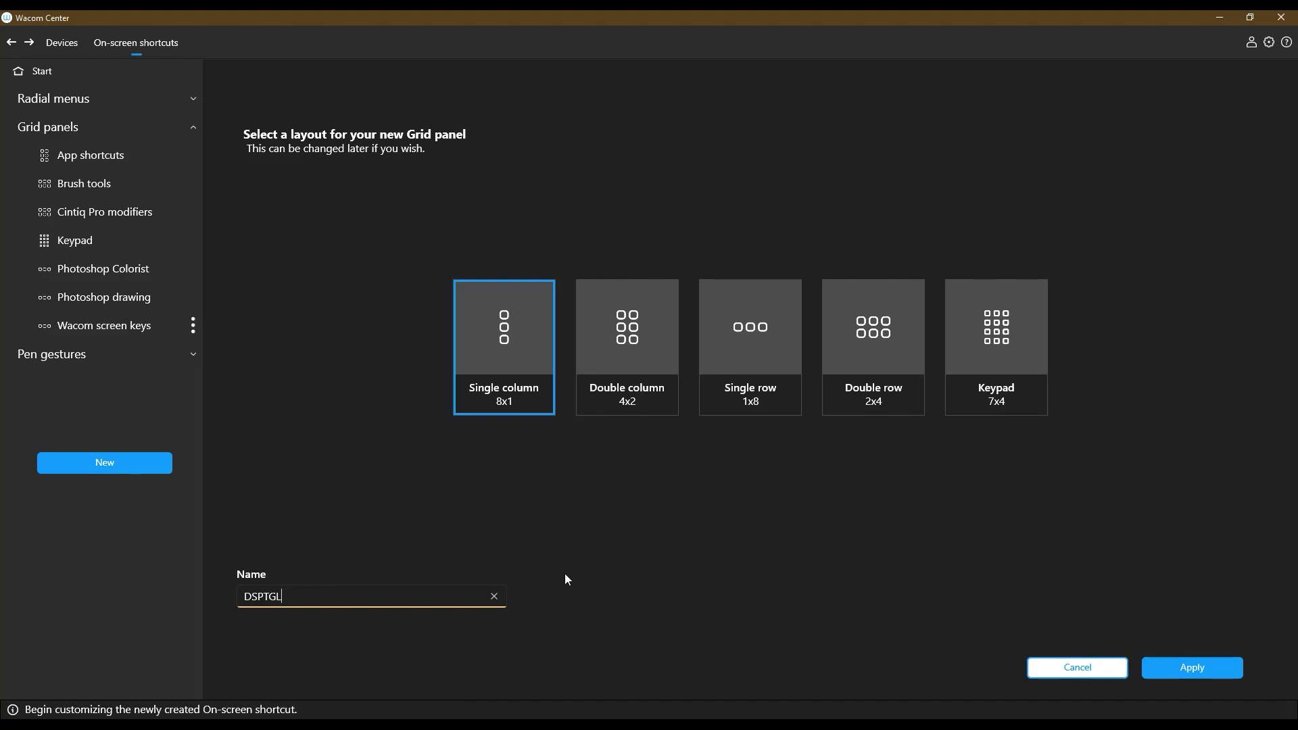
left_click(517, 363)
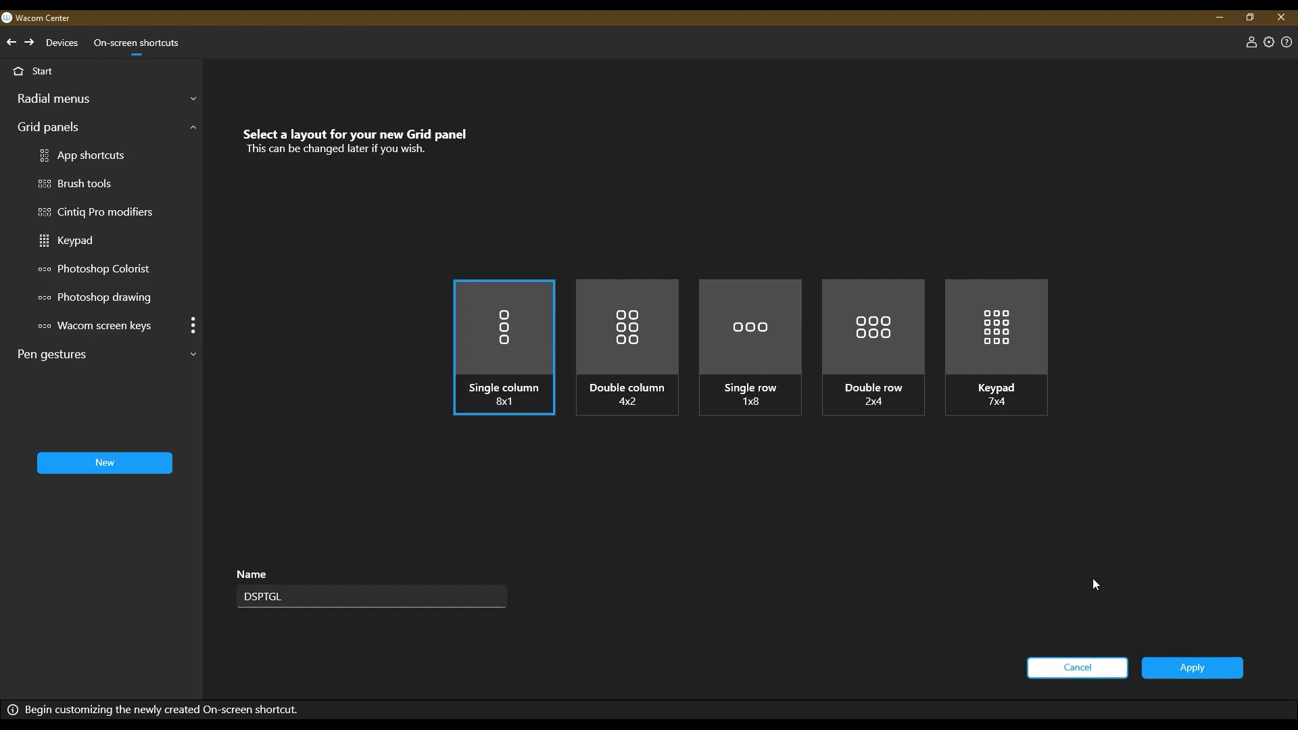
left_click(1198, 670)
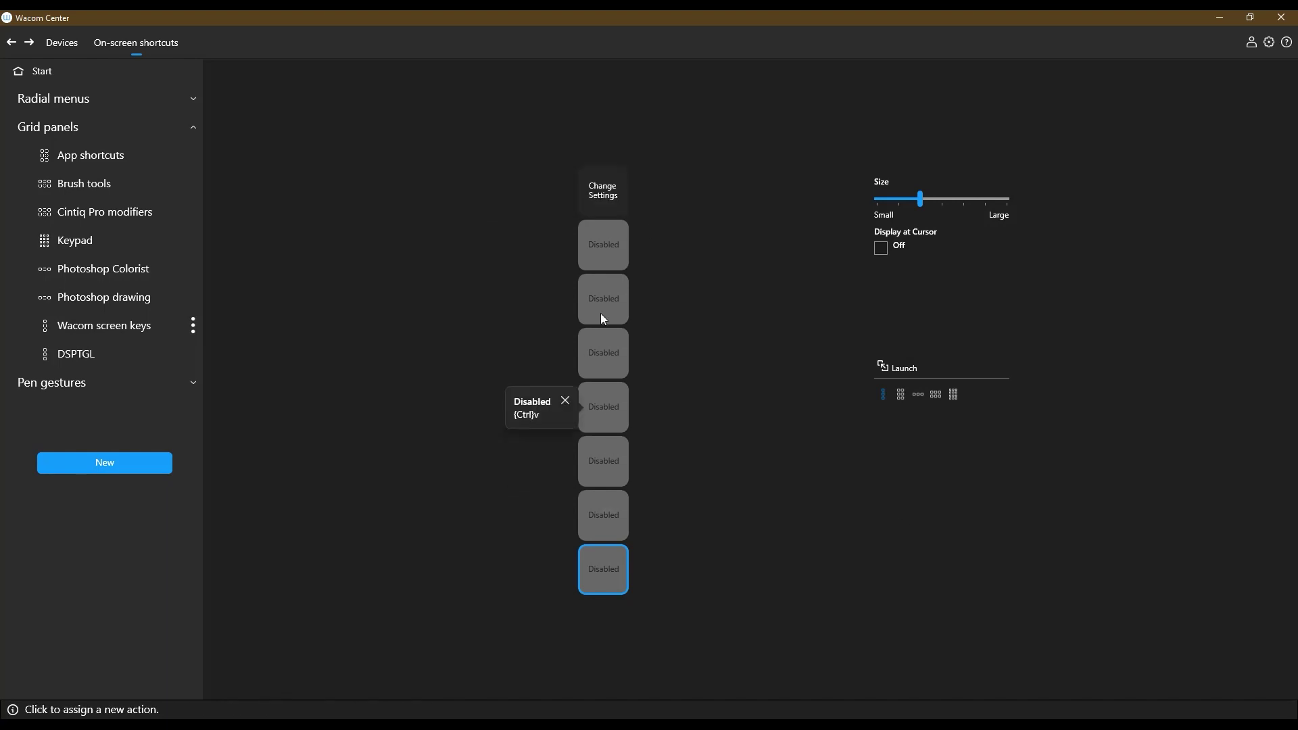
Assign the Recommended action Display toggle to DSPTGL's top key
left_click(611, 192)
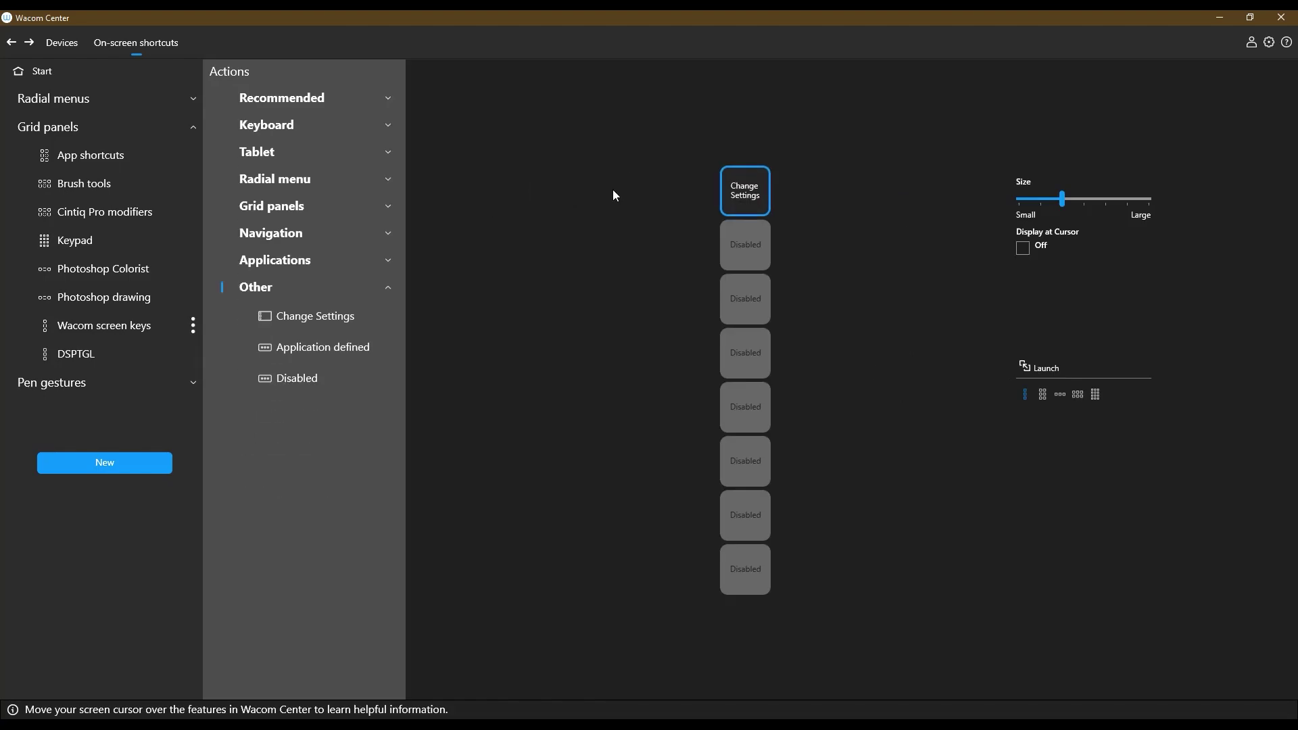
left_click(391, 151)
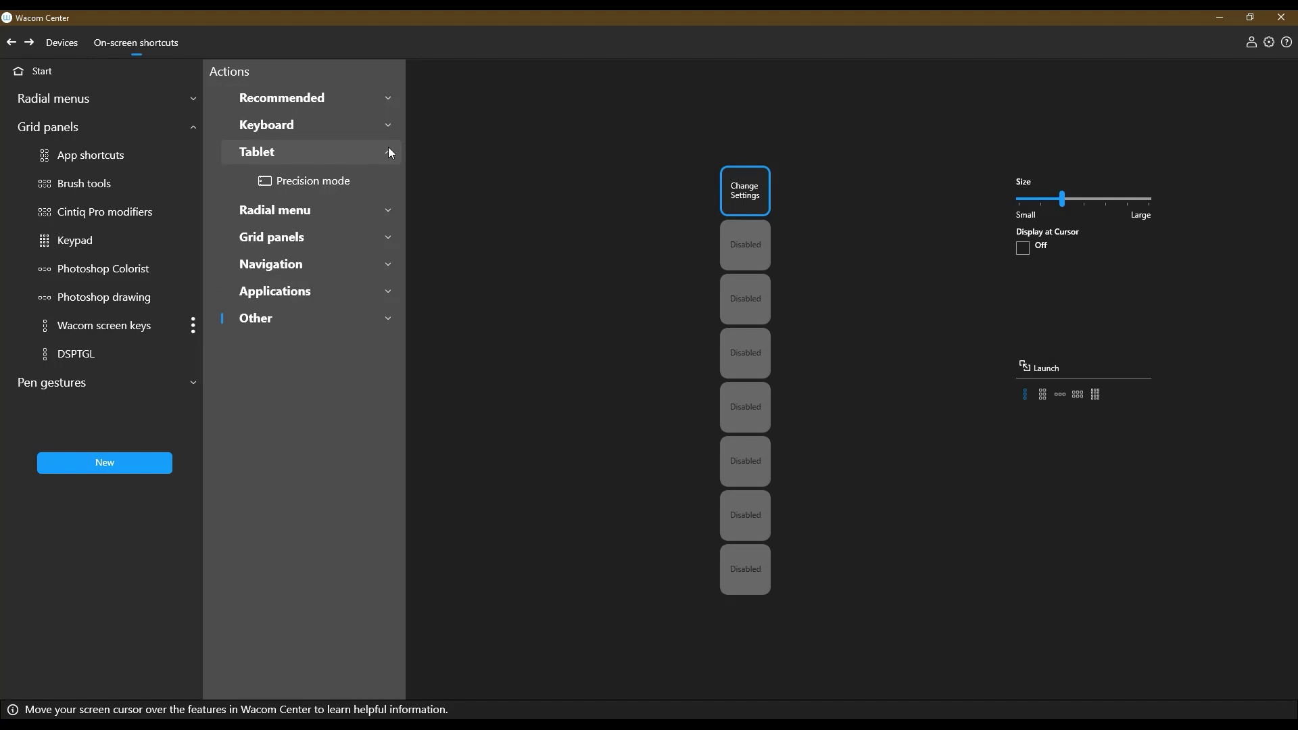
left_click(387, 100)
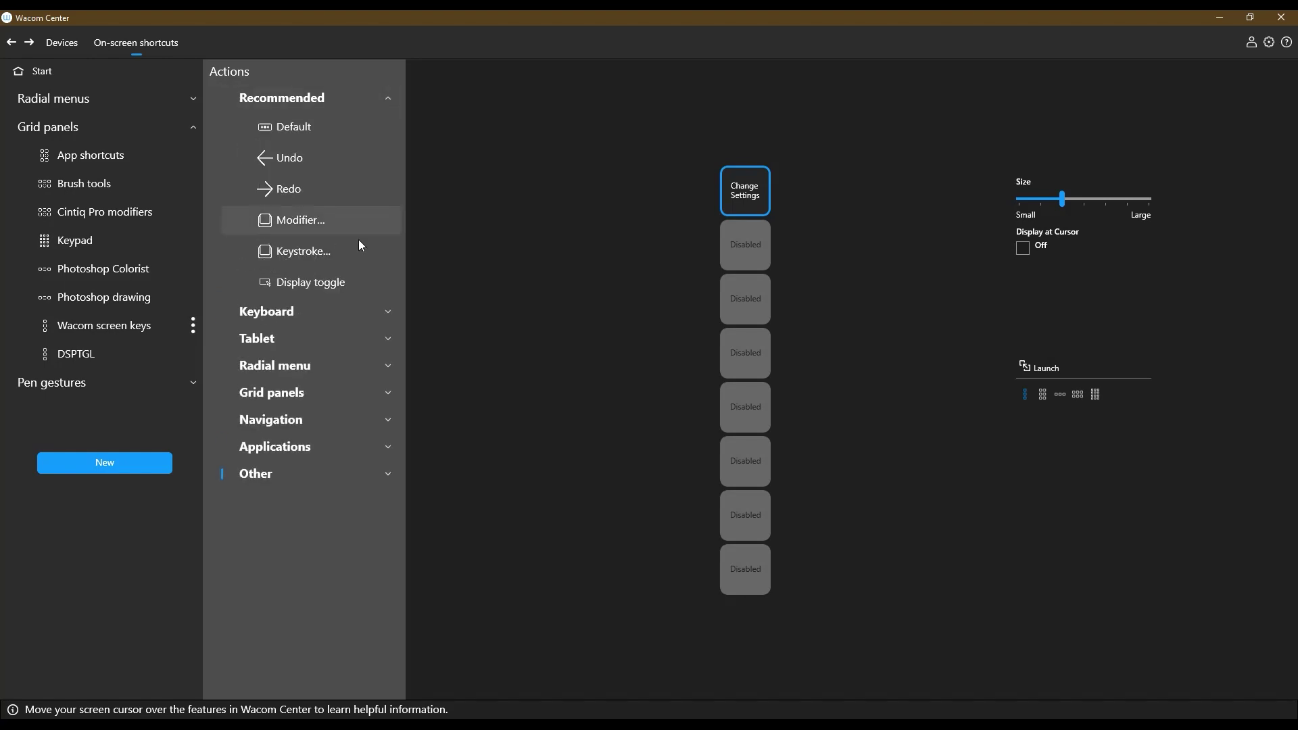
left_click(340, 282)
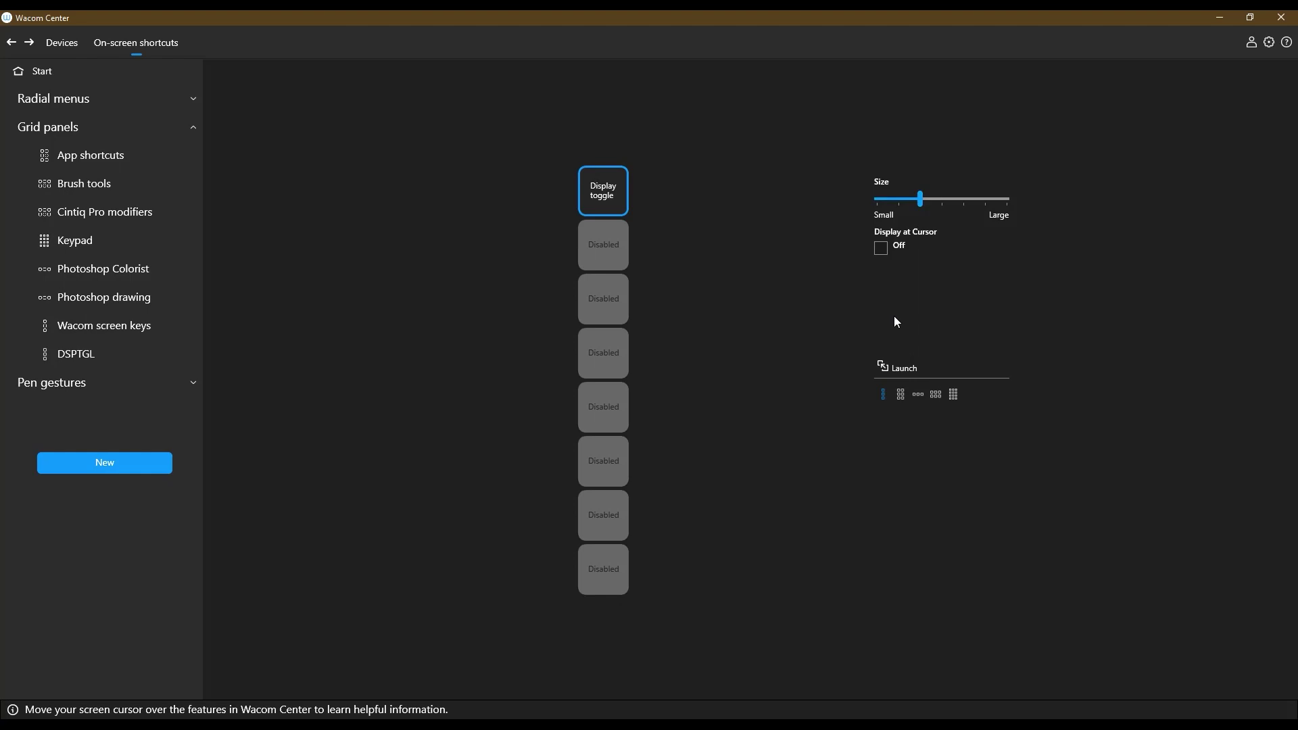
left_click(614, 193)
Rename the DSPTGL grid panel to ONETGL via its options menu
mouse_move(166, 353)
left_click(193, 353)
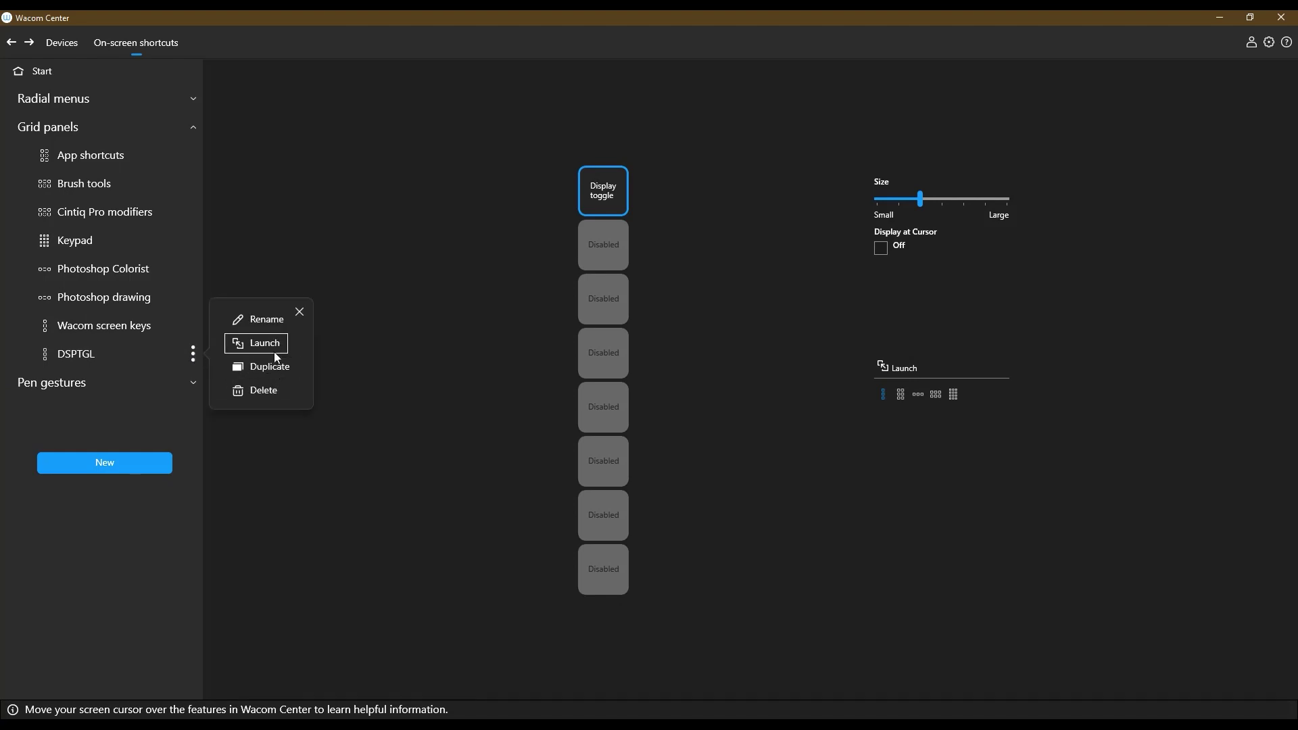
left_click(265, 319)
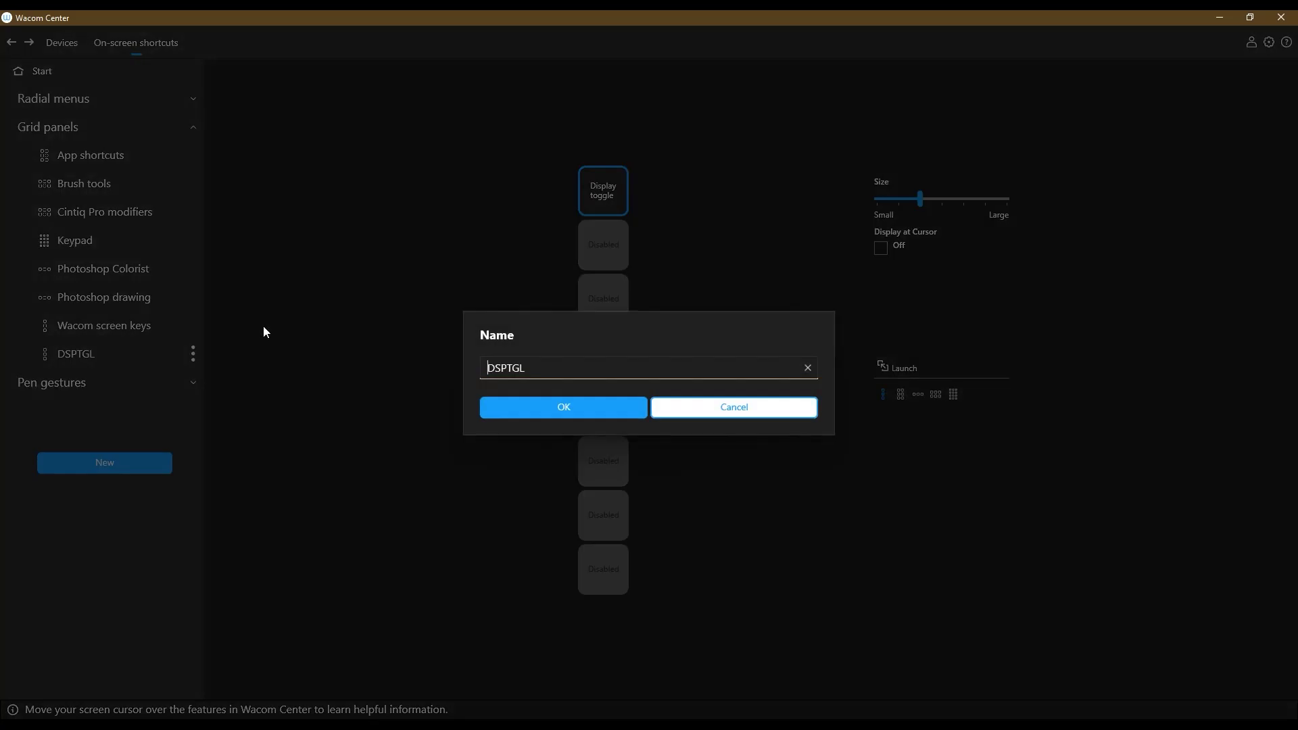
double_click(507, 367)
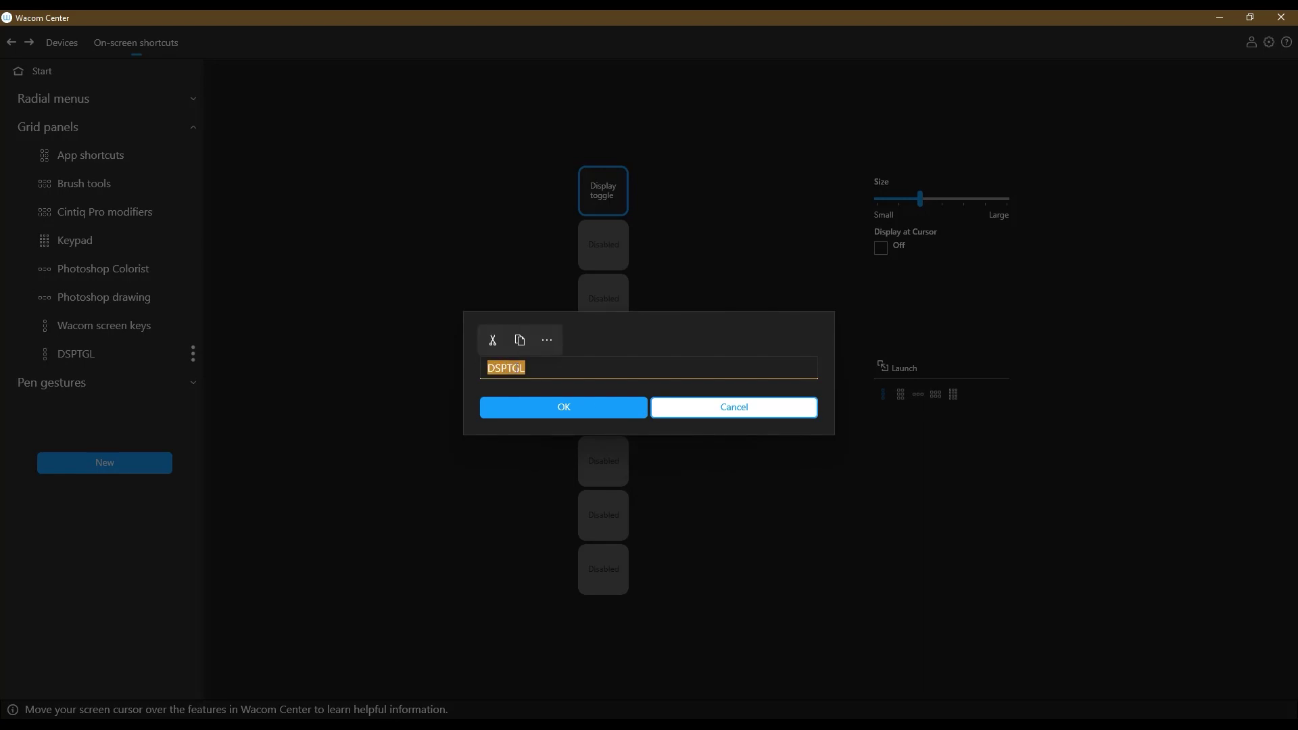
type("ONE")
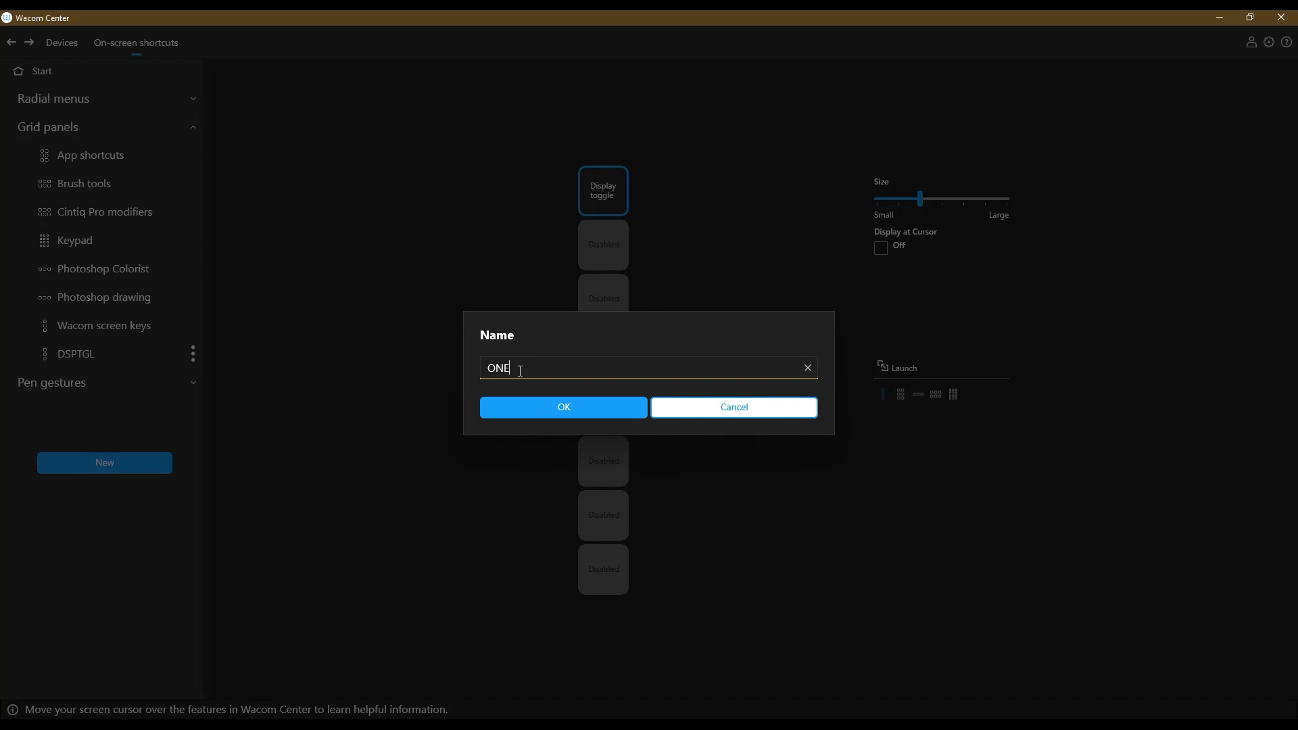
type("TGL")
left_click(590, 407)
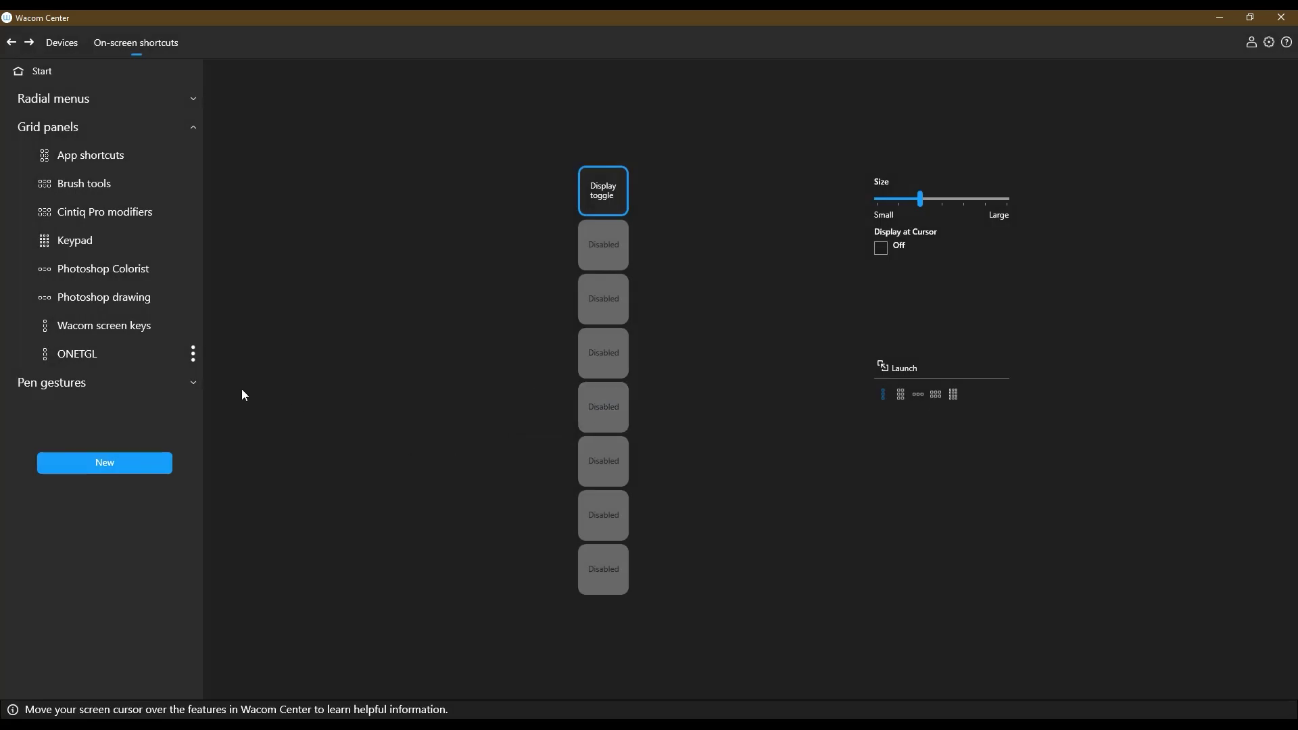
Duplicate ONETGL and rename the ONETGL.1 copy to ASUSTGL
left_click(194, 353)
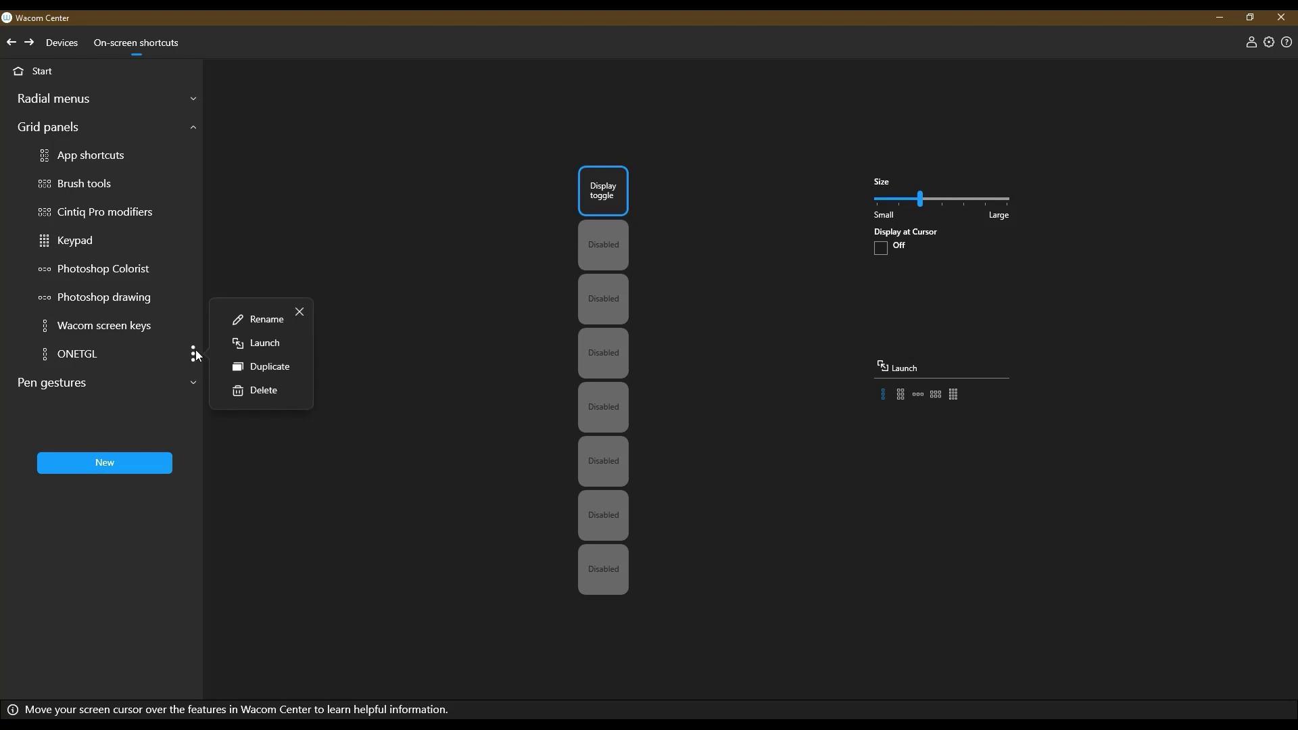
left_click(271, 367)
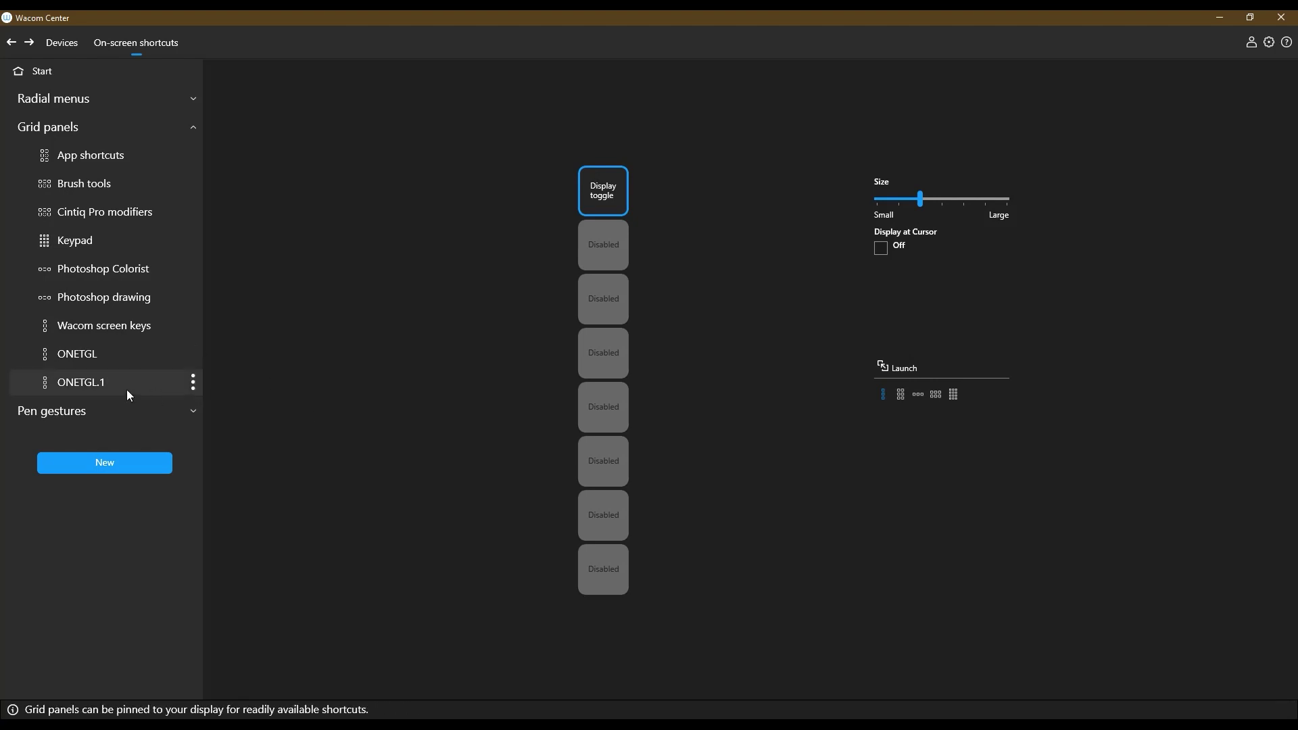
left_click(193, 380)
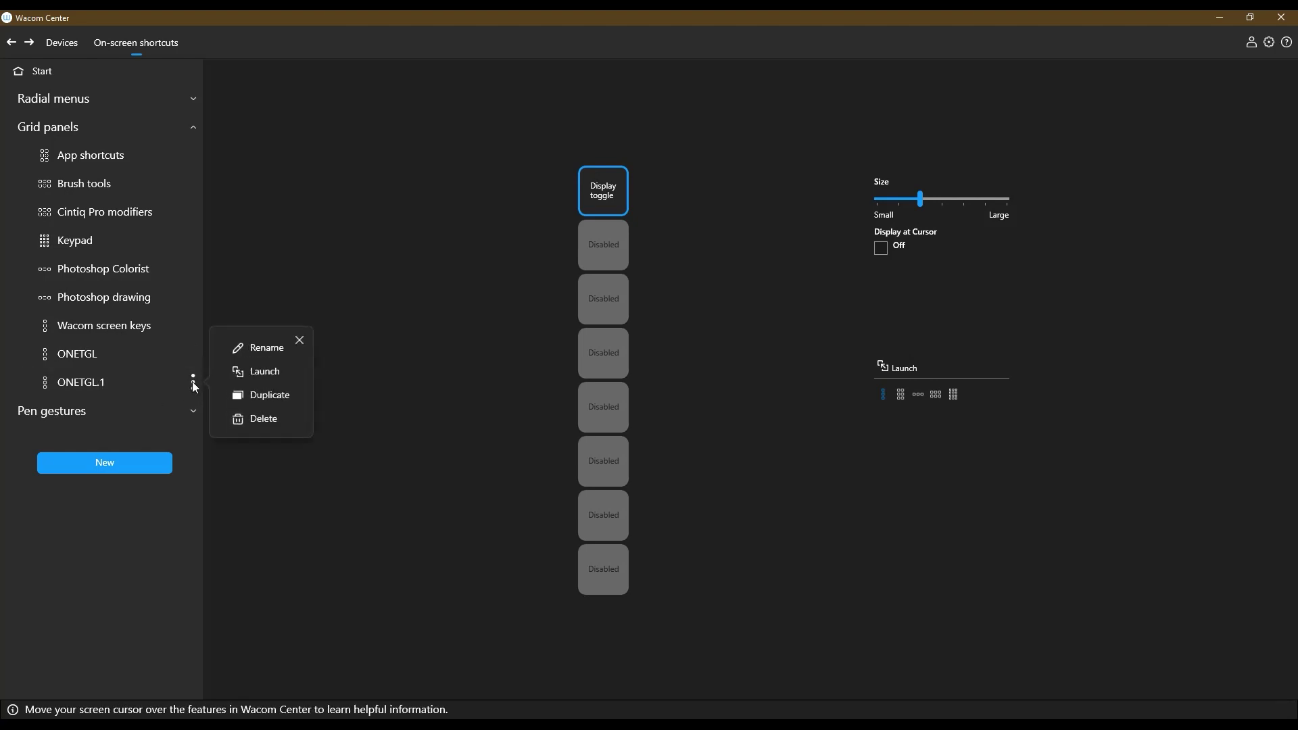
left_click(263, 346)
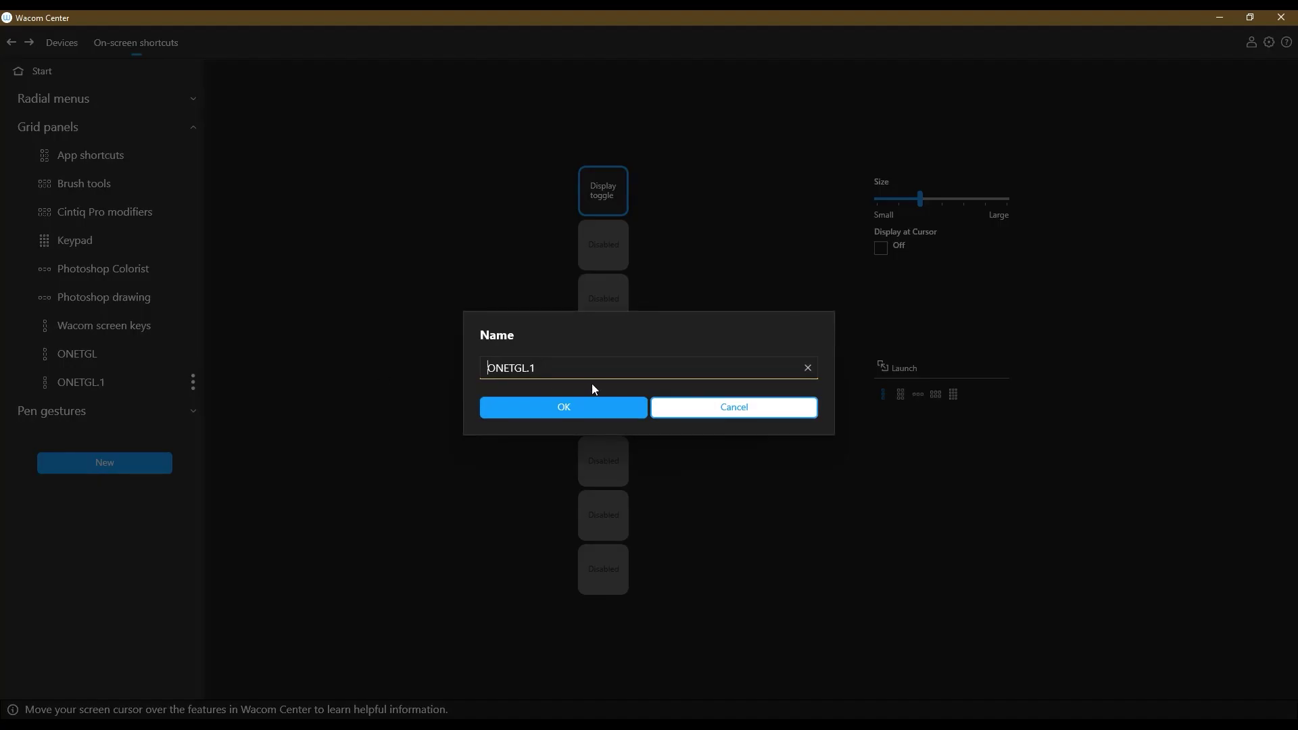
left_click(516, 367)
double_click(517, 368)
type("ASUSTGL")
left_click(565, 409)
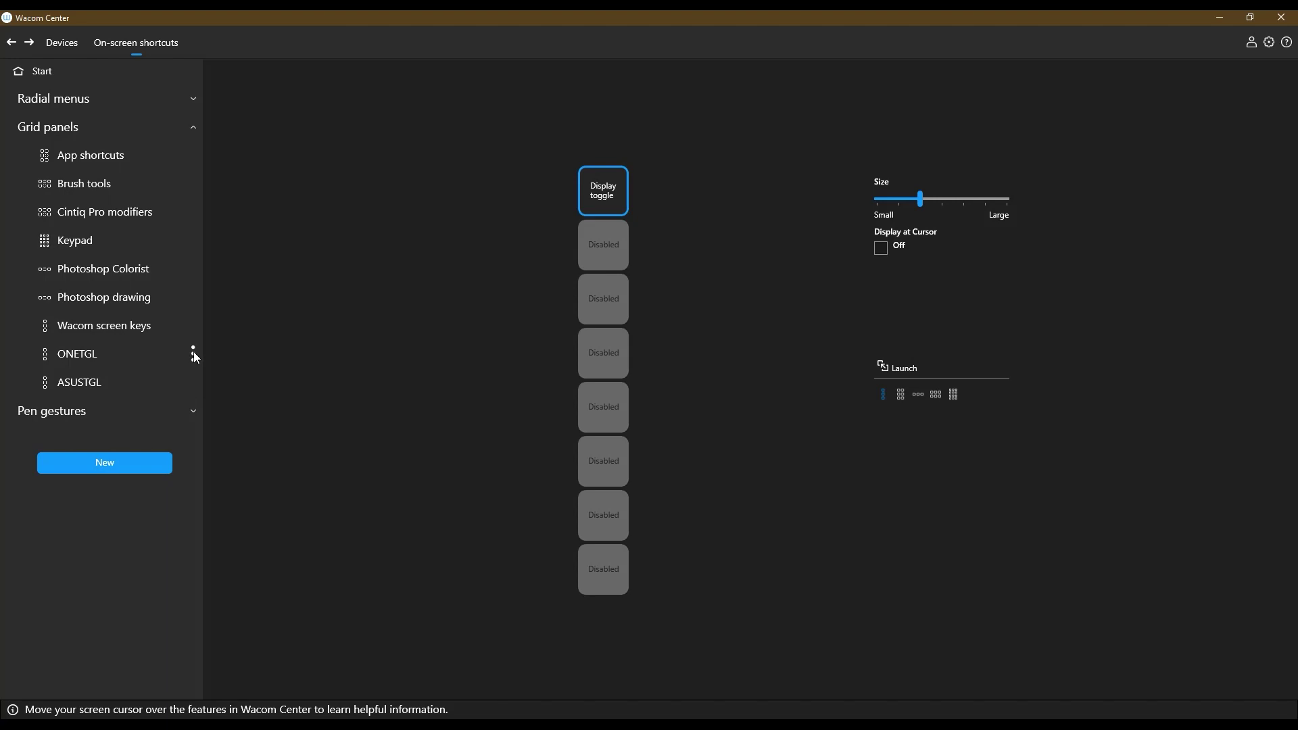
Launch the ONETGL panel on screen and move it to the top edge
left_click(192, 353)
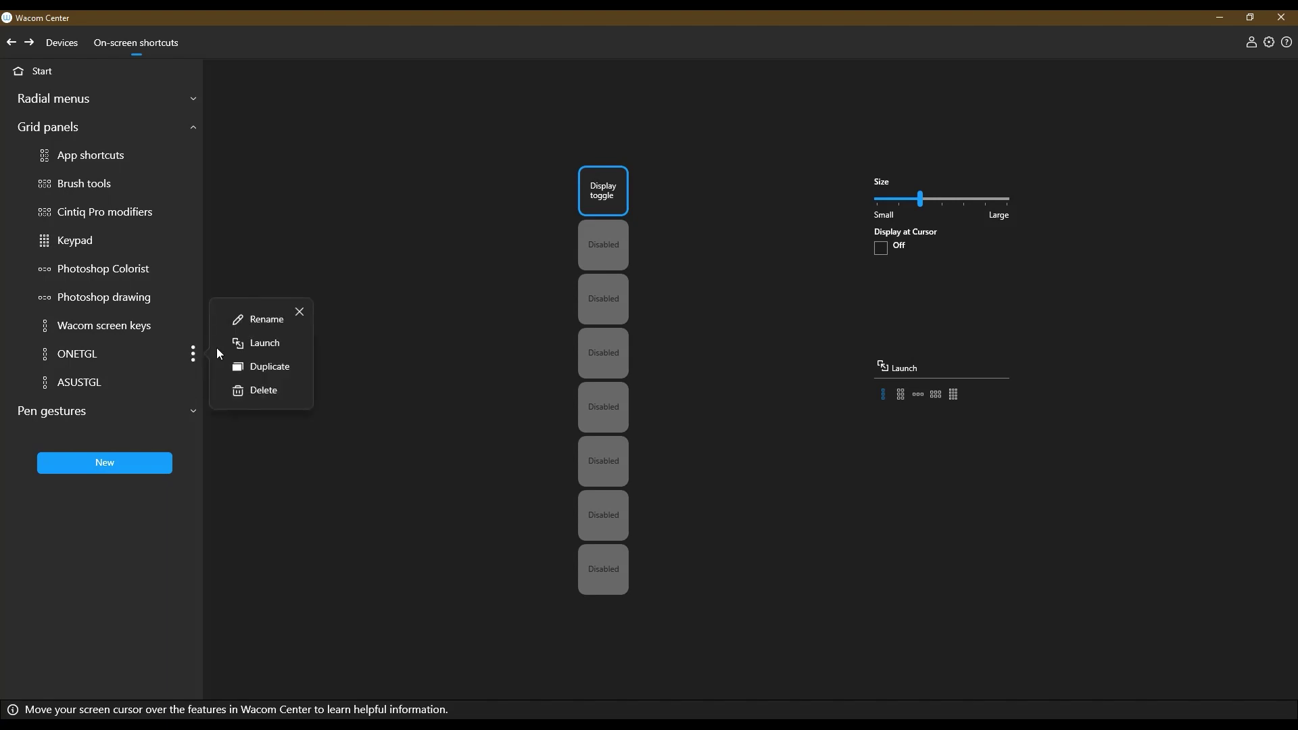
left_click(275, 346)
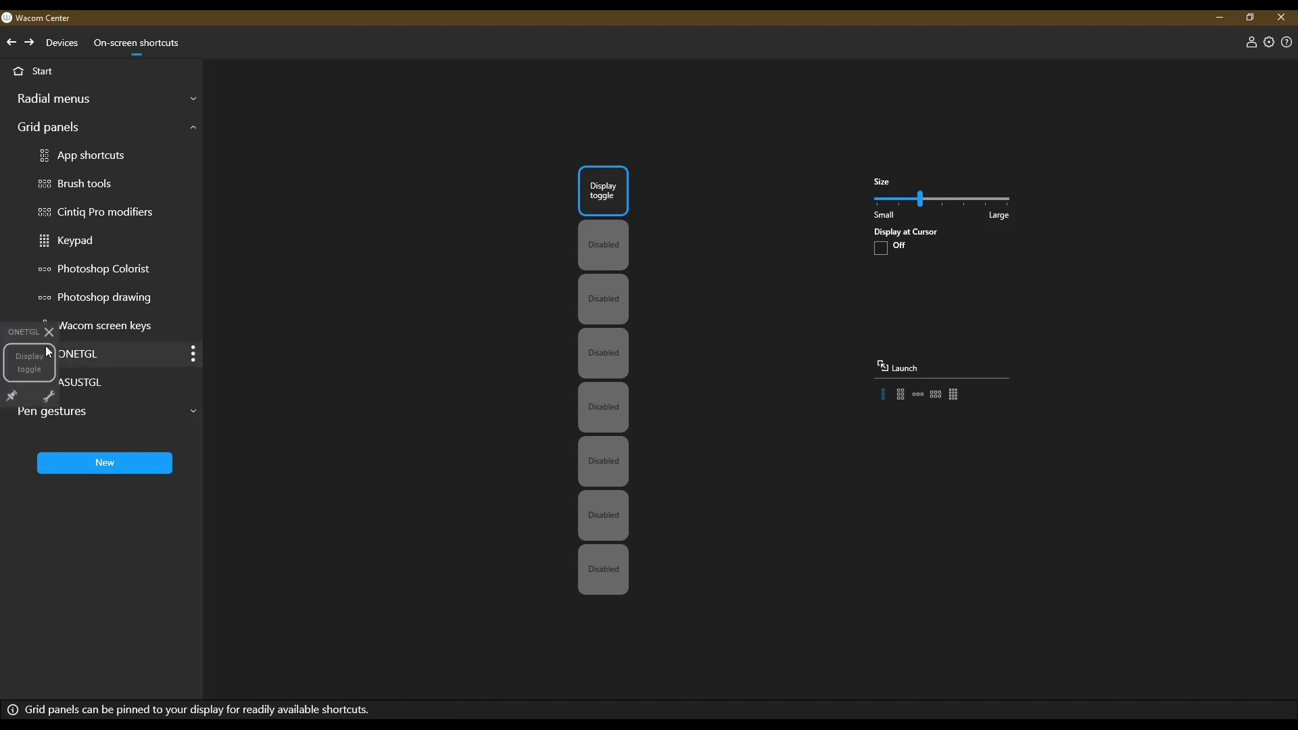
left_click_drag(34, 331, 914, 24)
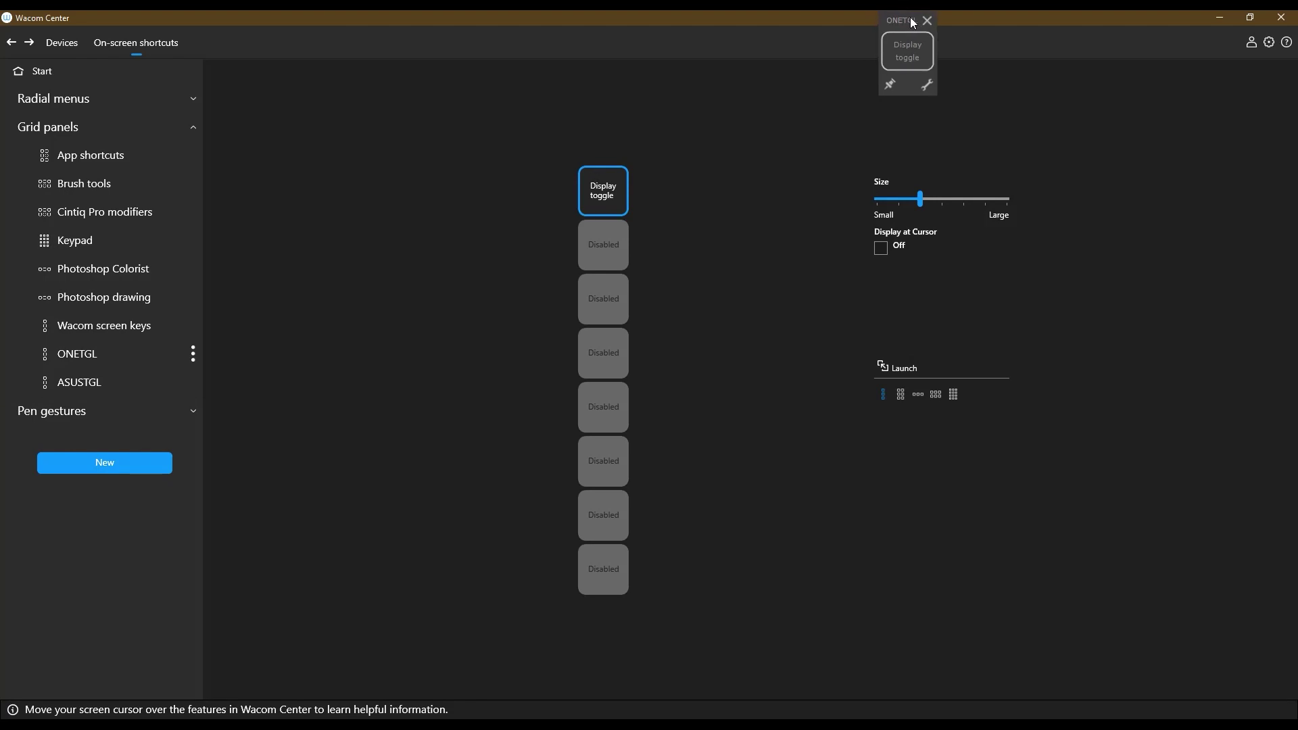
Shrink the ONETGL panel by one size step, then select the ASUSTGL panel
left_click_drag(920, 199, 898, 198)
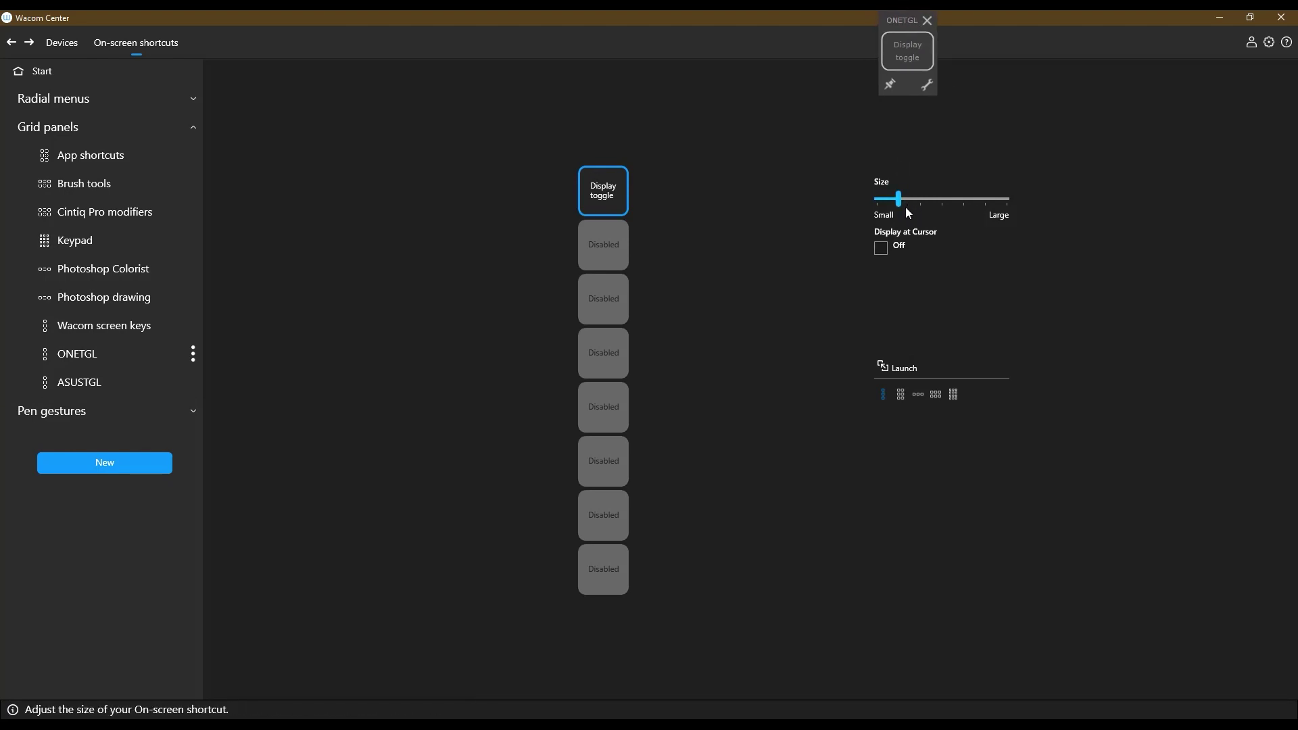
left_click(109, 357)
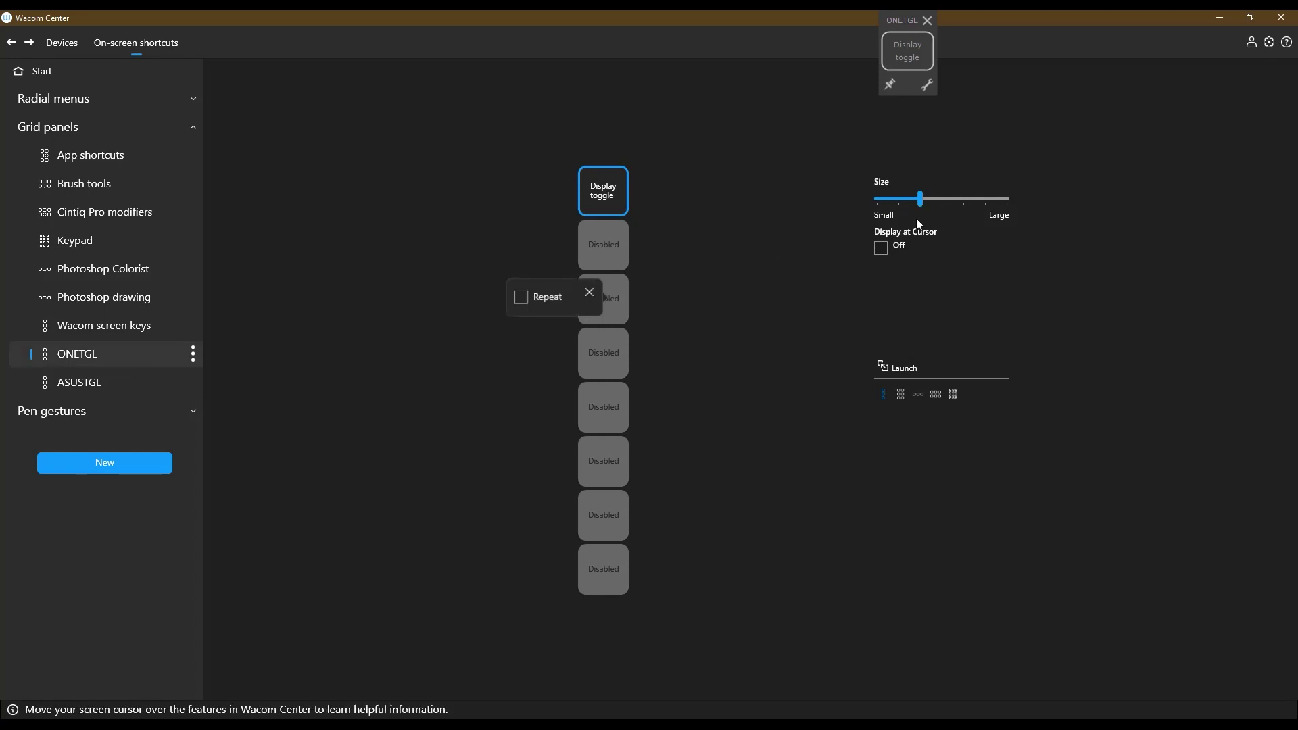
left_click(903, 198)
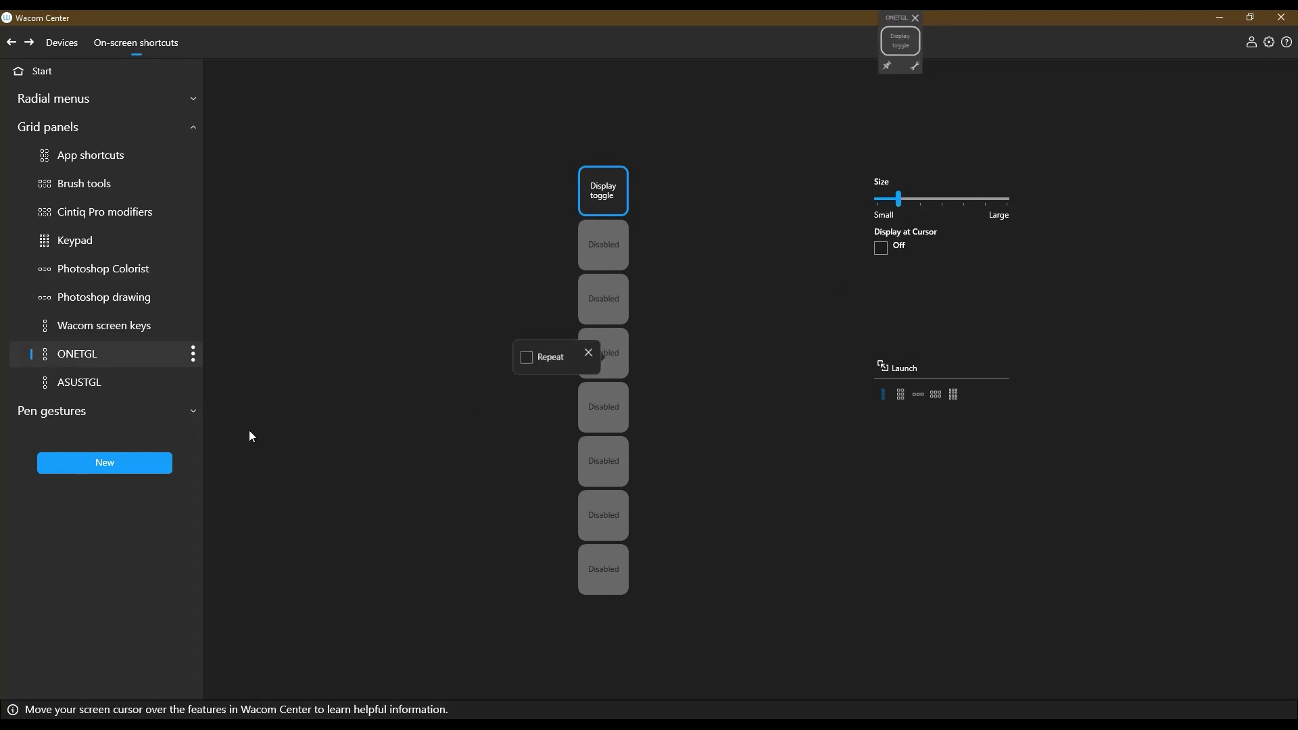
left_click(105, 383)
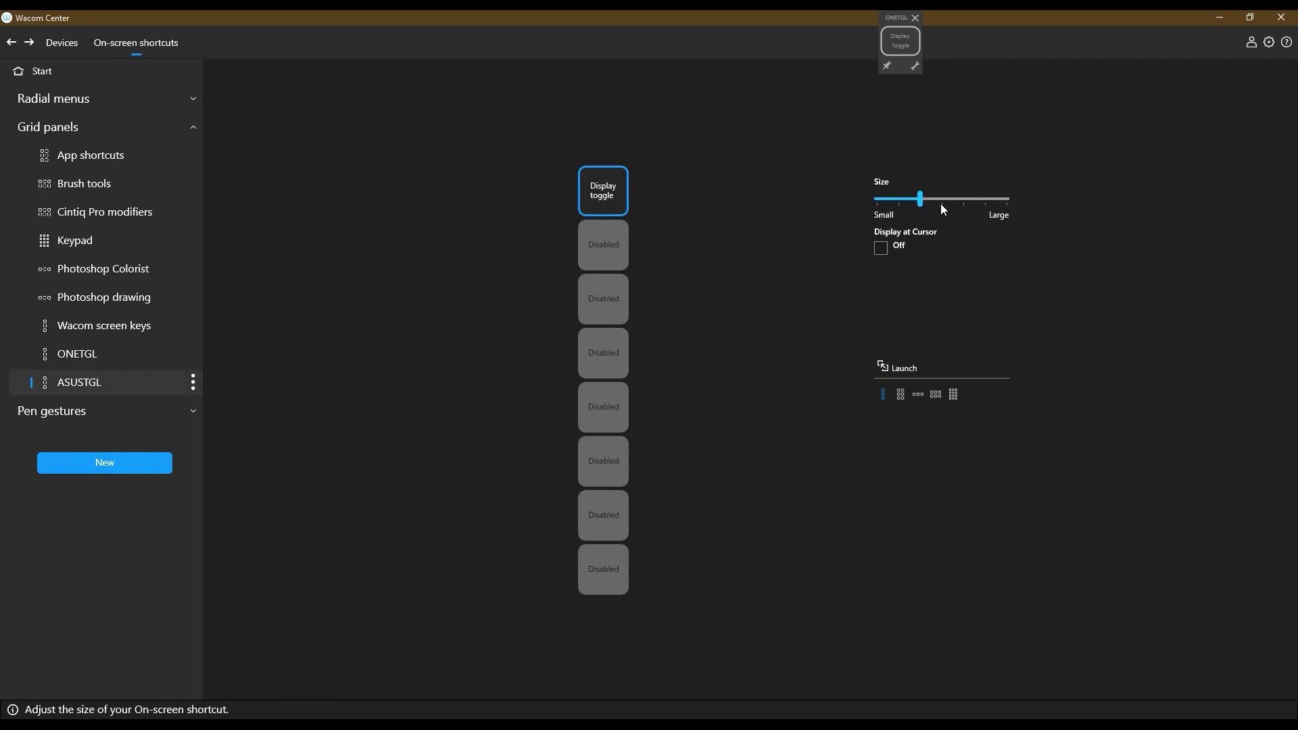
Launch ASUSTGL, drag it onto the other display, and set its size to Small
left_click(125, 376)
left_click(193, 382)
left_click(282, 380)
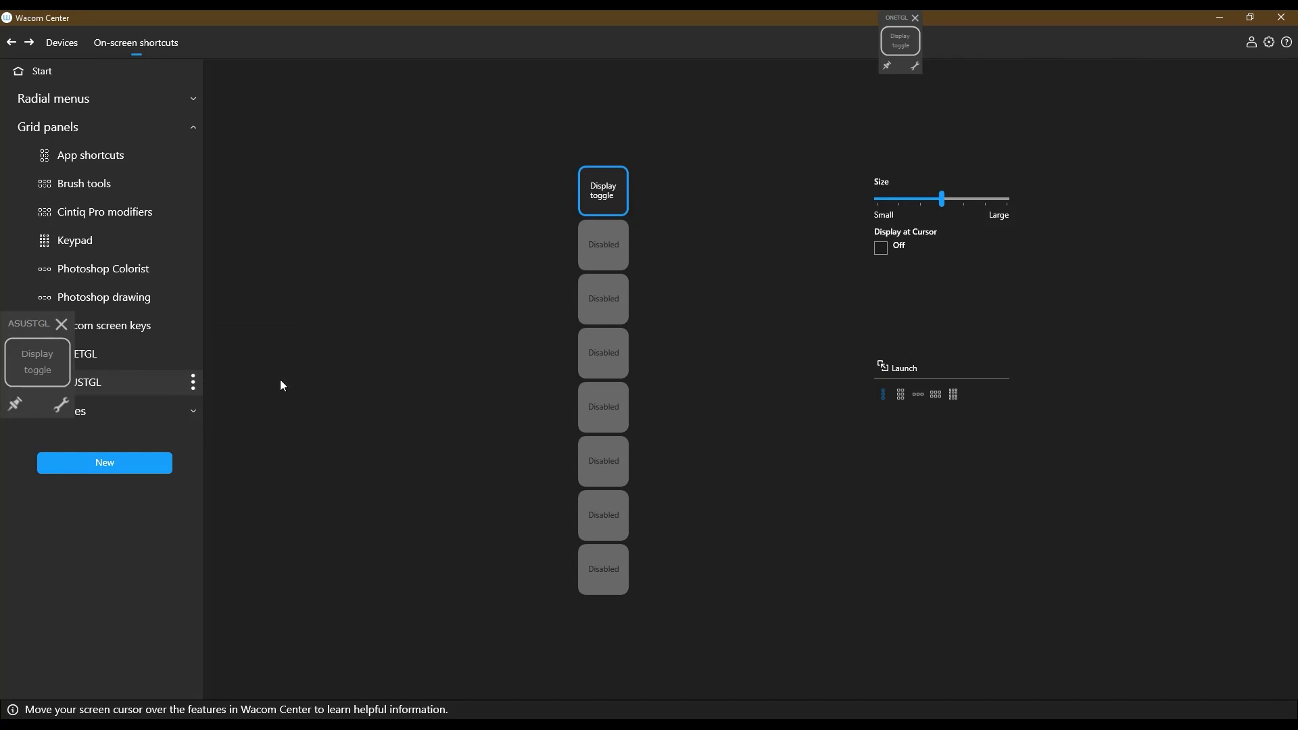
left_click_drag(42, 326, 356, 122)
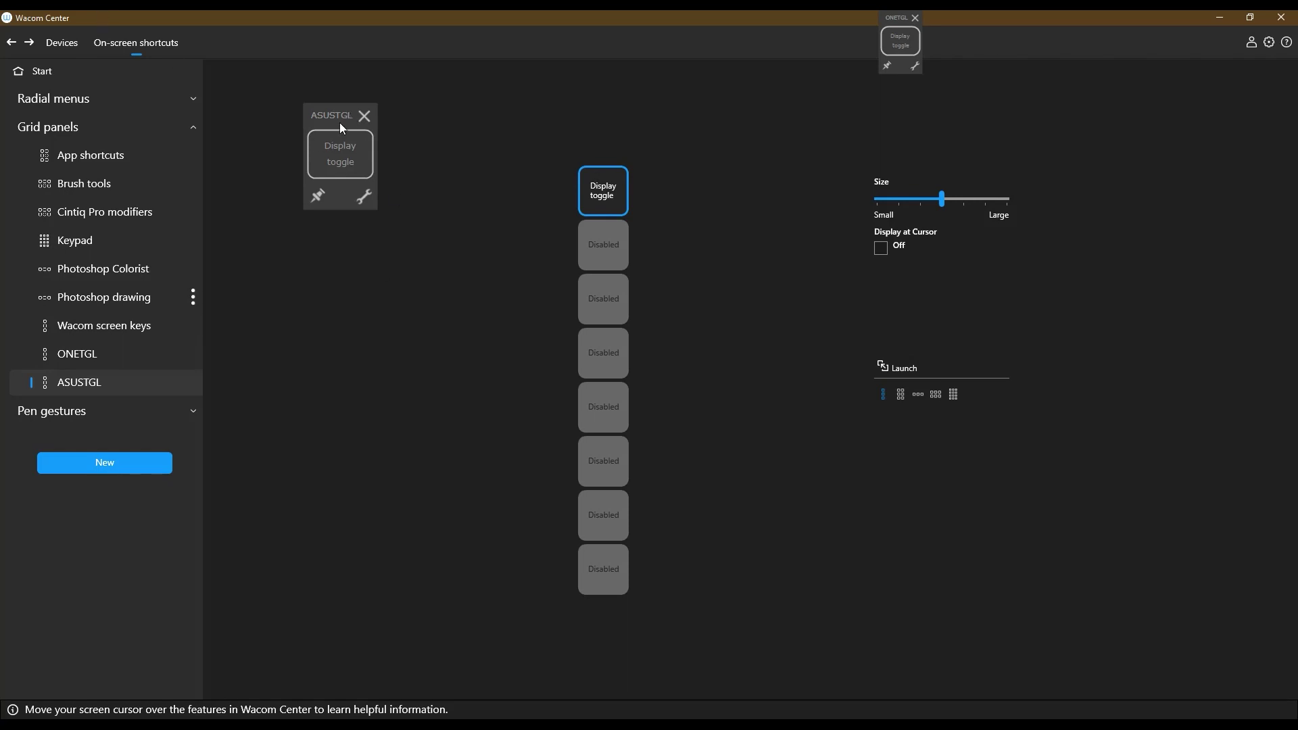
left_click_drag(339, 111, 0, 324)
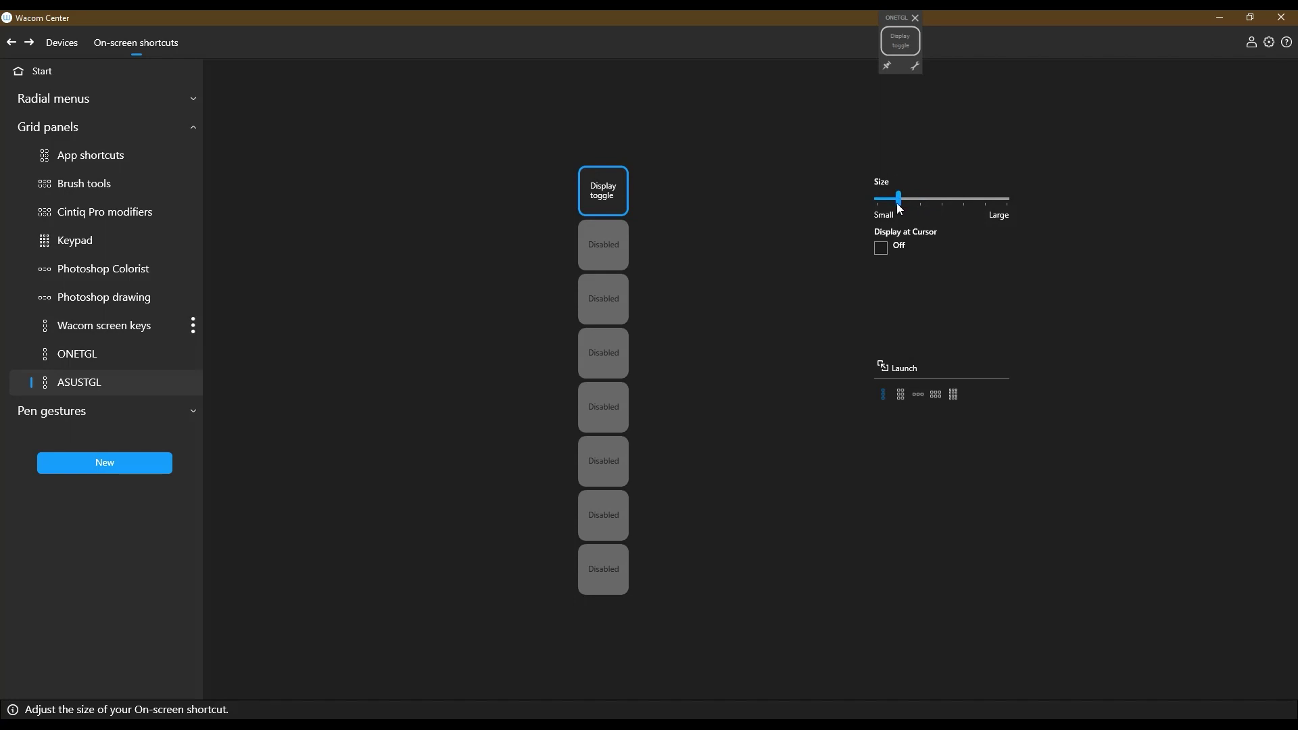
left_click_drag(899, 199, 879, 200)
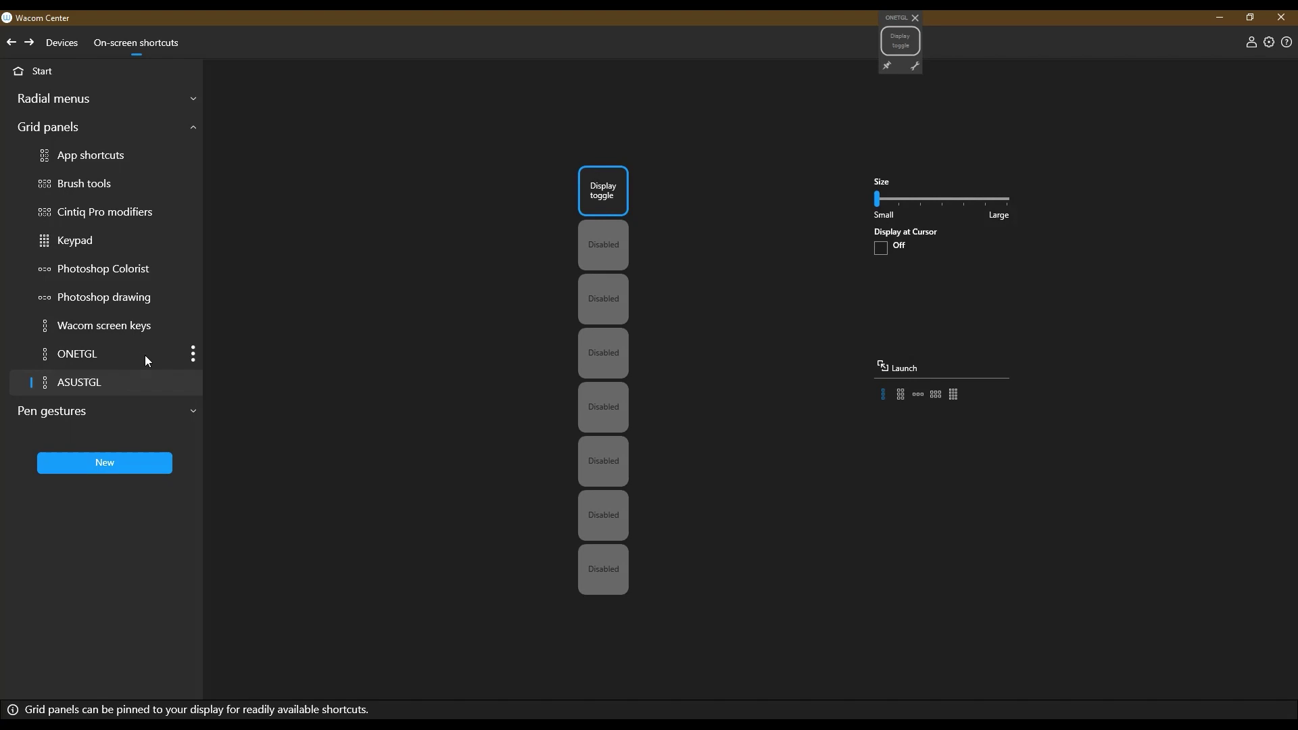
In Wacom Tablet Properties for Wacom One 13, set the pen button to Right click for All Other applications
left_click(64, 42)
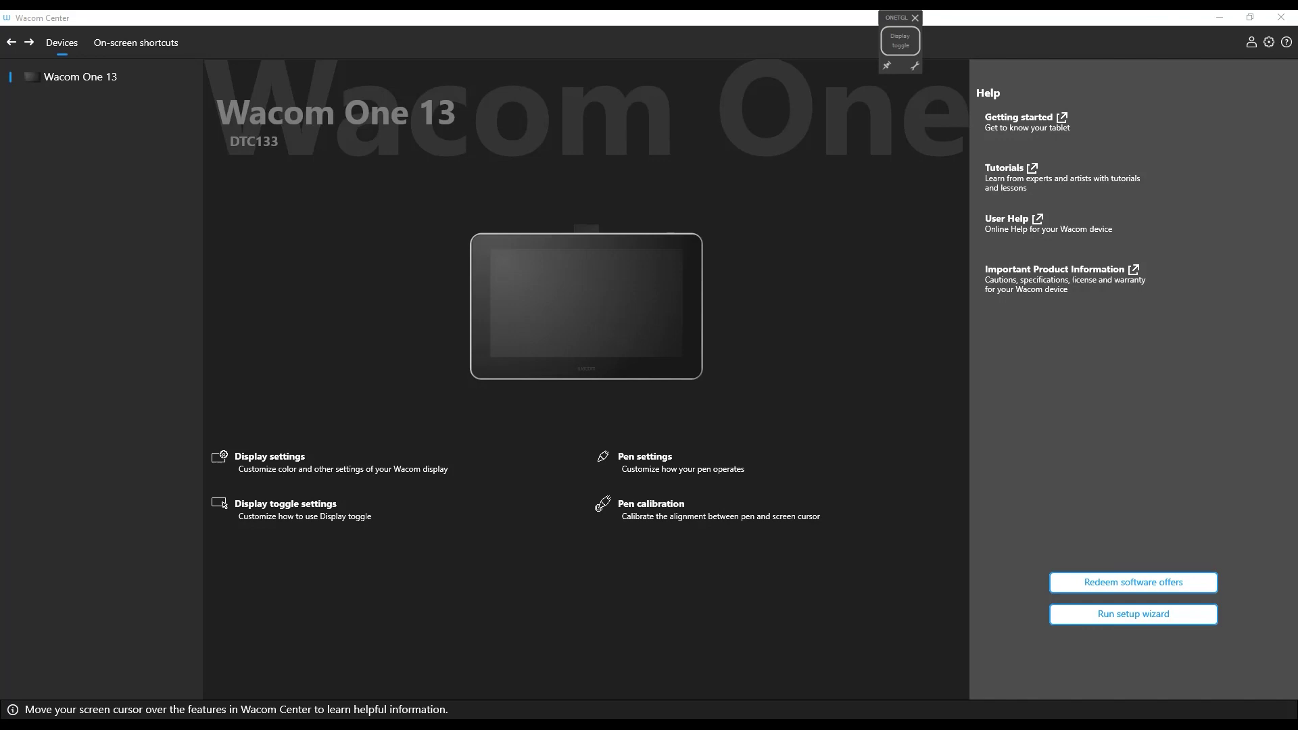
left_click_drag(270, 284, 434, 130)
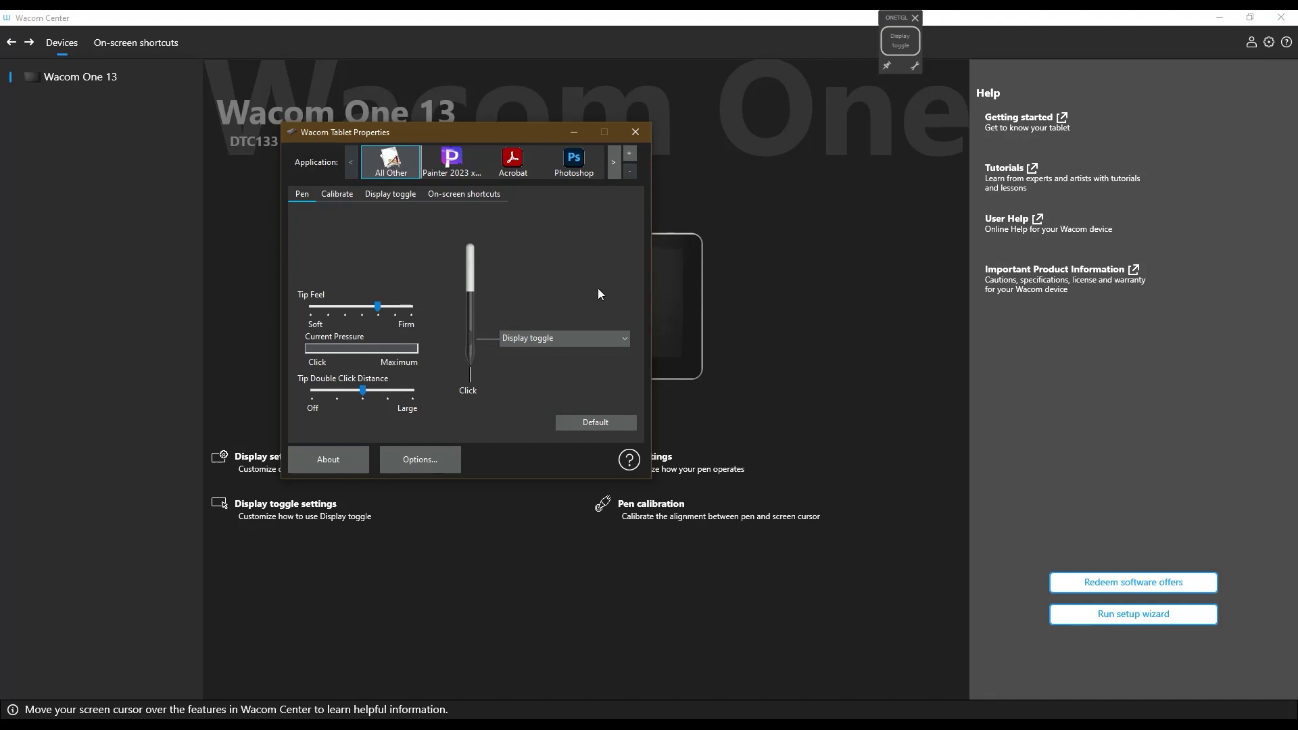
left_click(622, 338)
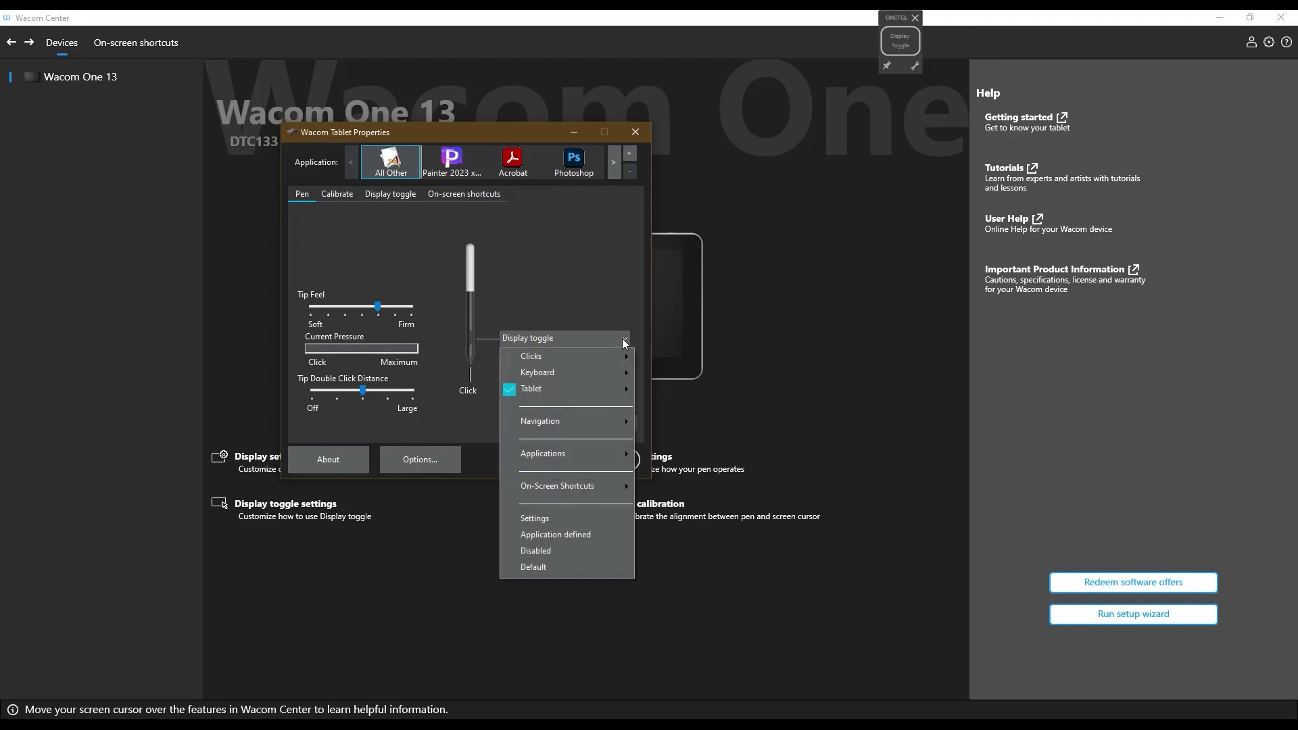
mouse_move(623, 360)
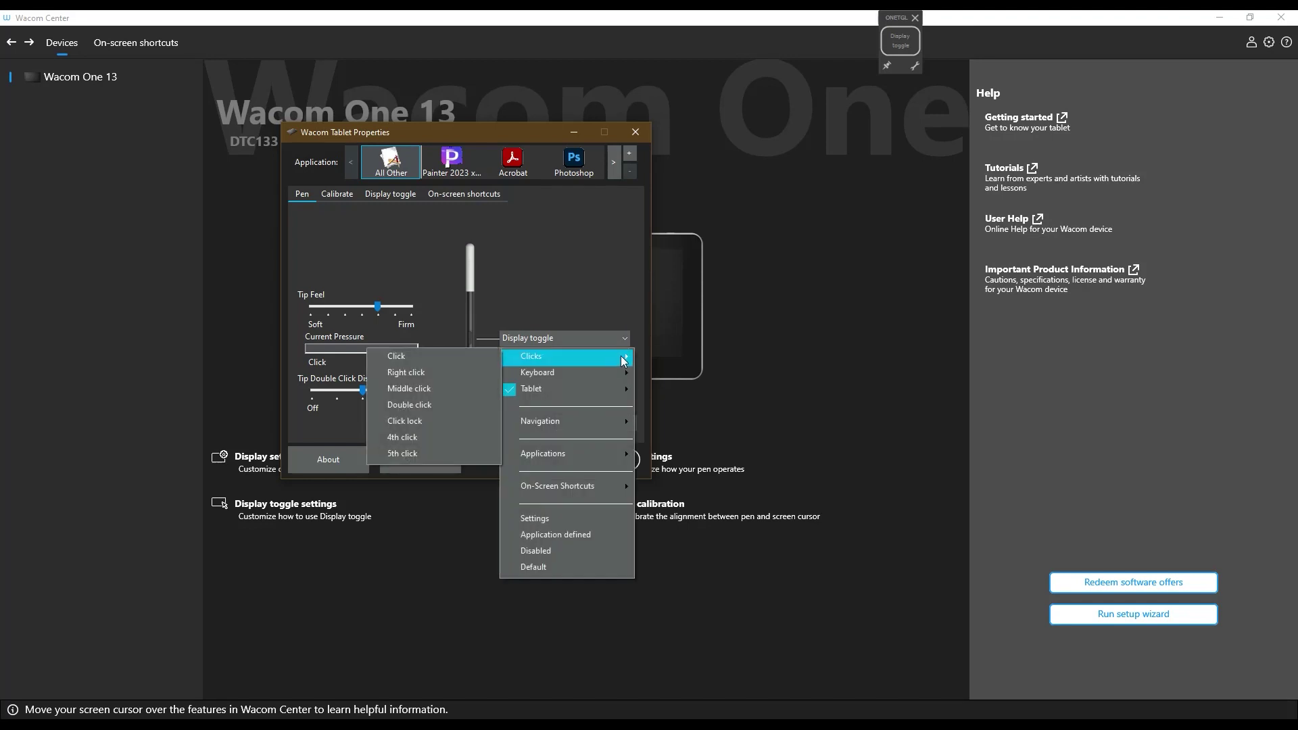
left_click(467, 372)
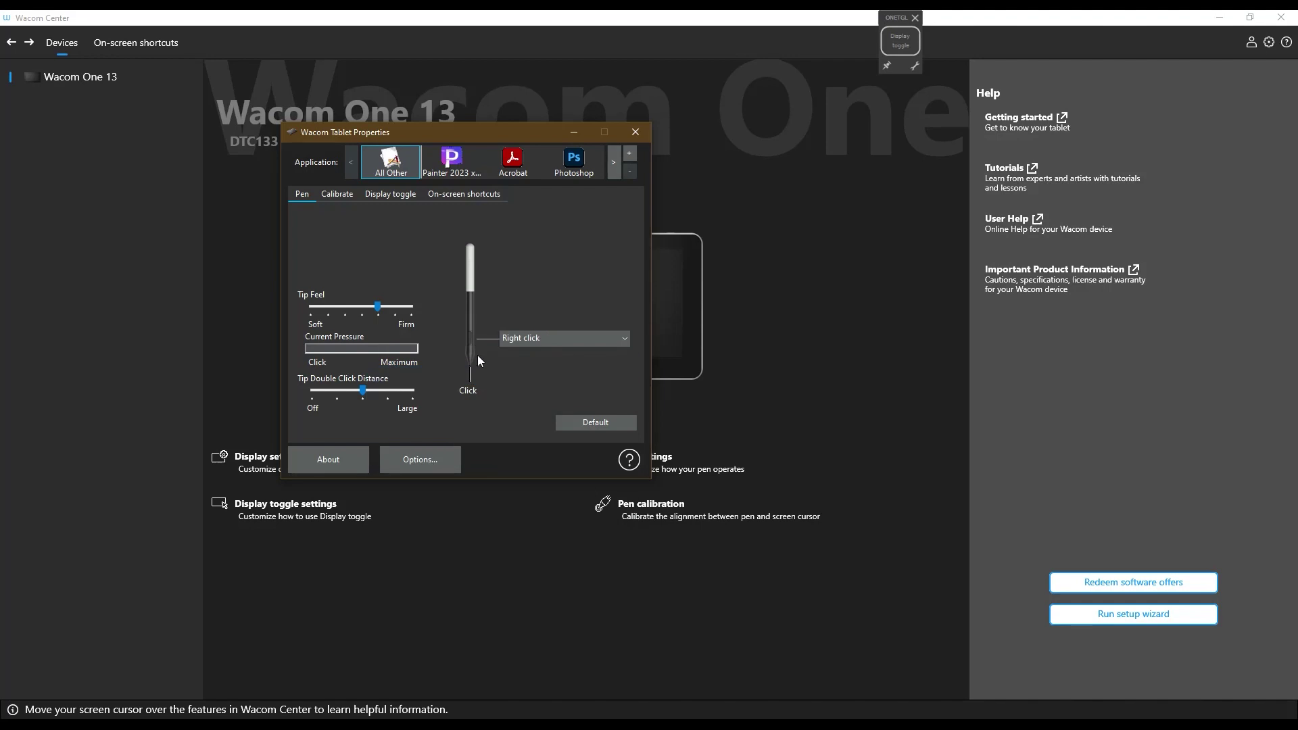
left_click(459, 168)
Set the Painter 2023 pen button to the Radial Painter on-screen shortcut
left_click(623, 338)
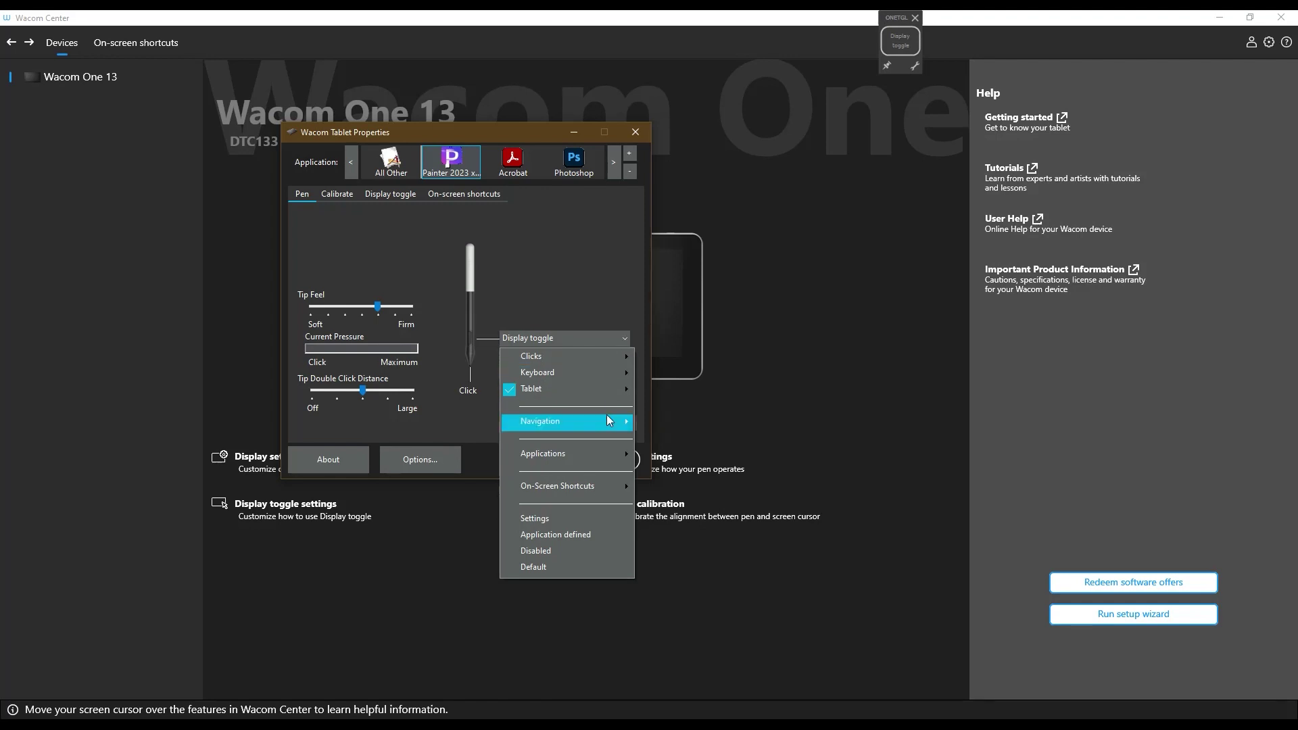
mouse_move(623, 488)
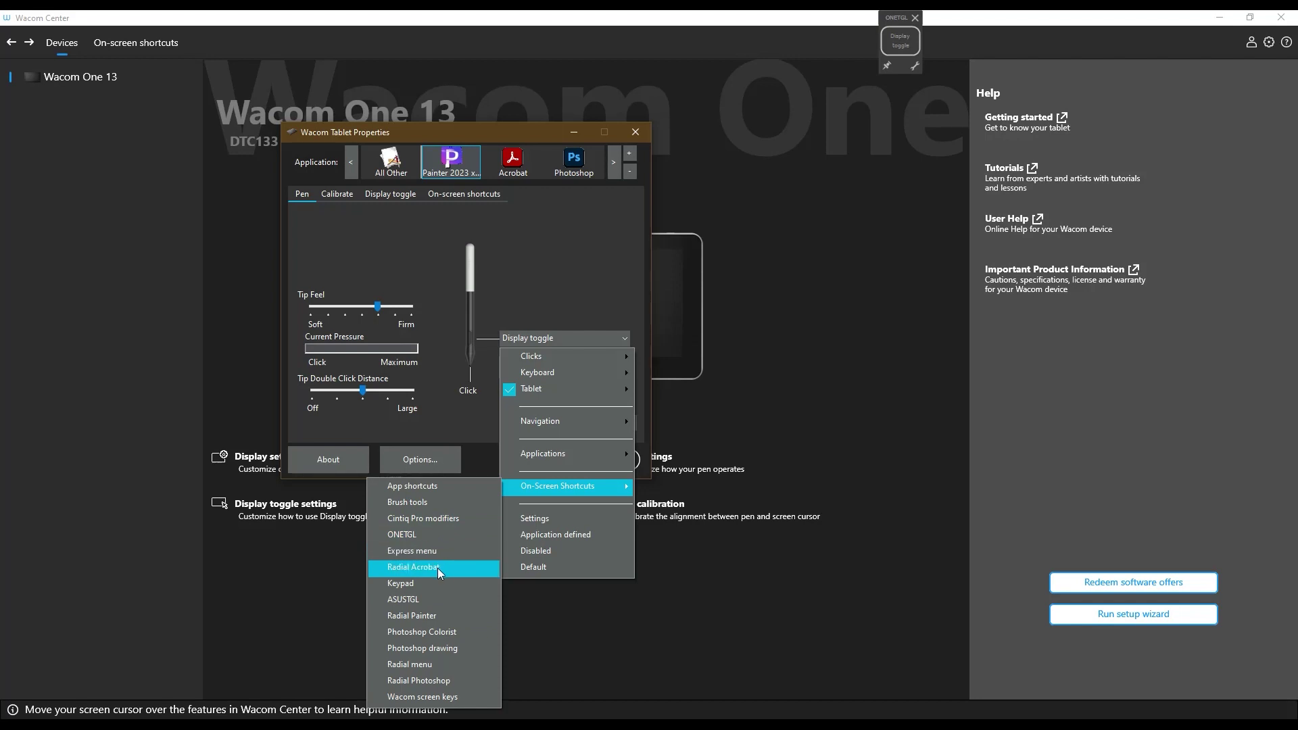
left_click(434, 619)
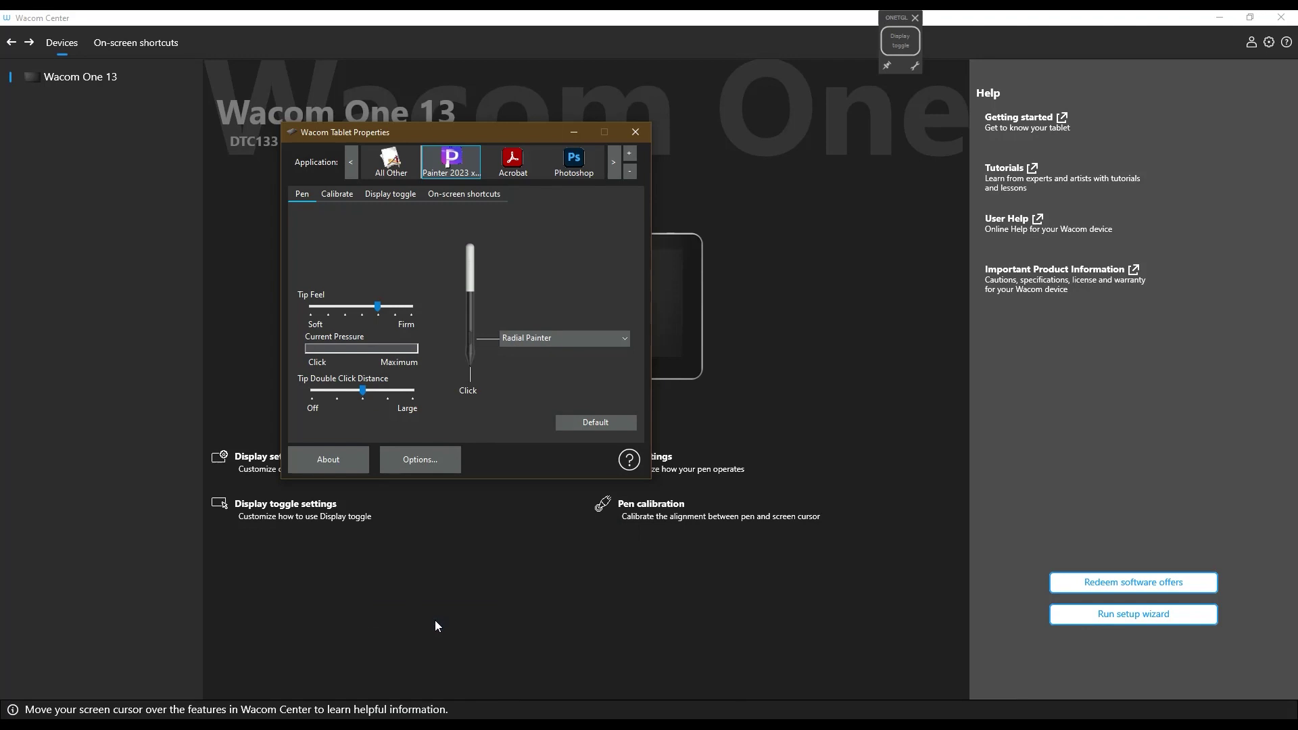
Assign Radial Photoshop to the Photoshop pen button, then close Wacom Tablet Properties
left_click(578, 161)
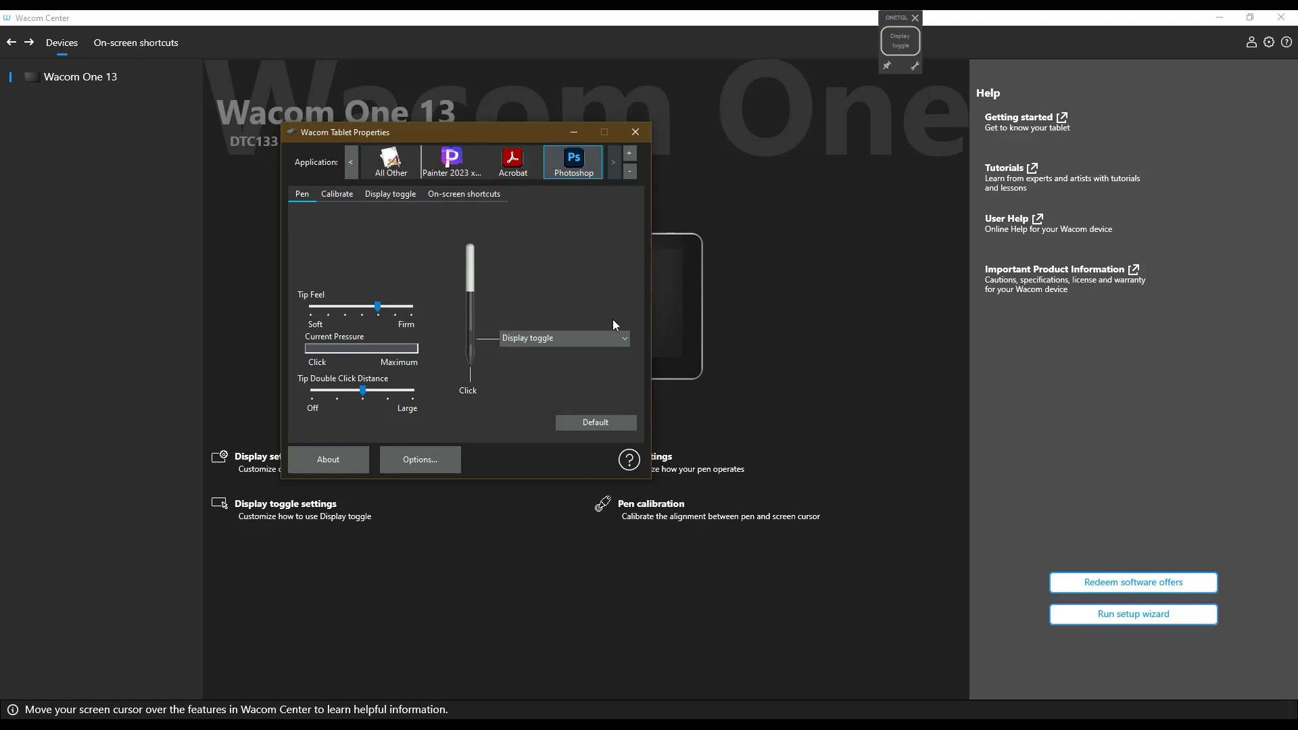
left_click(623, 338)
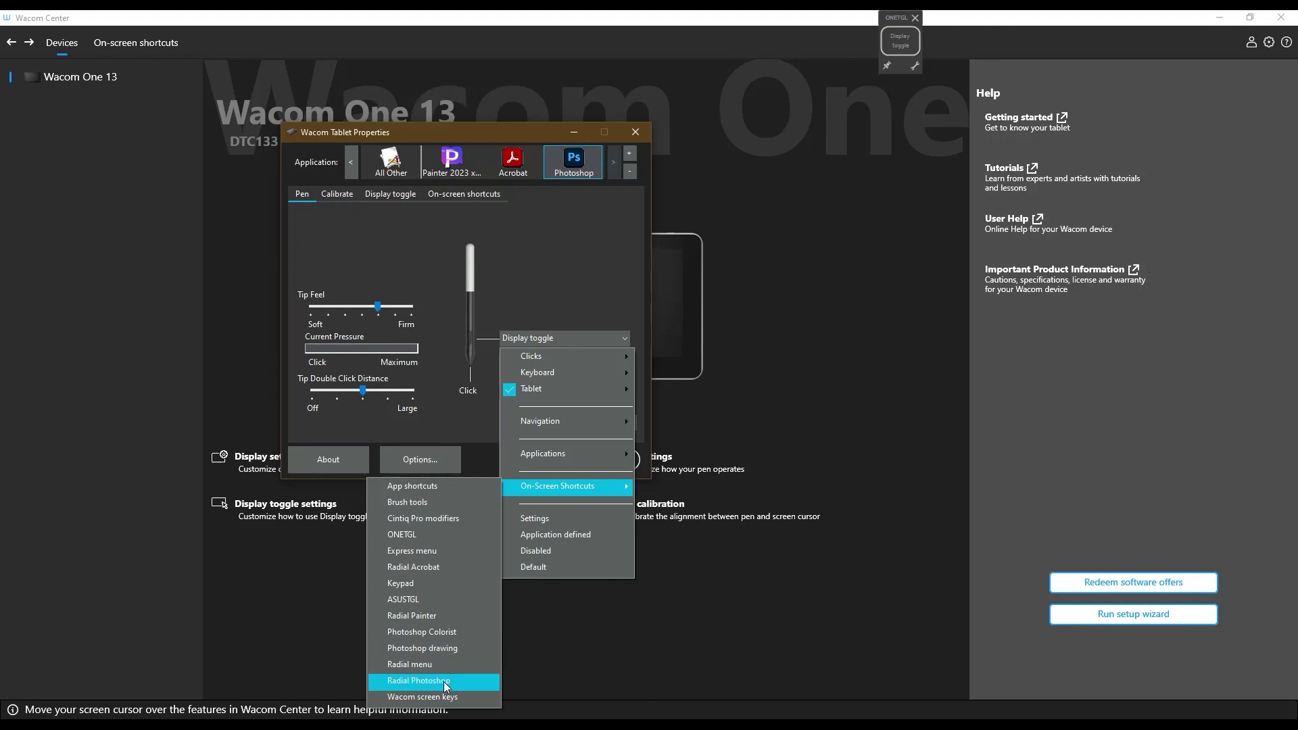
left_click(448, 680)
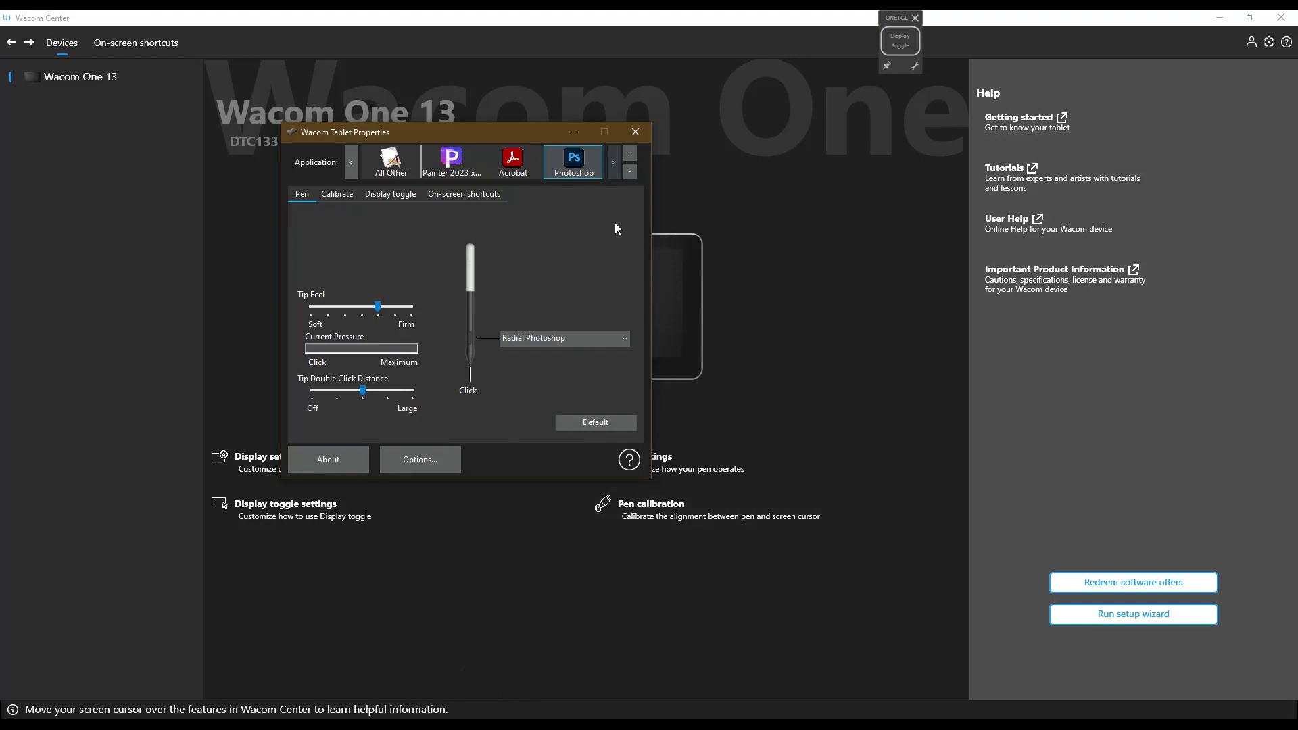
left_click(636, 132)
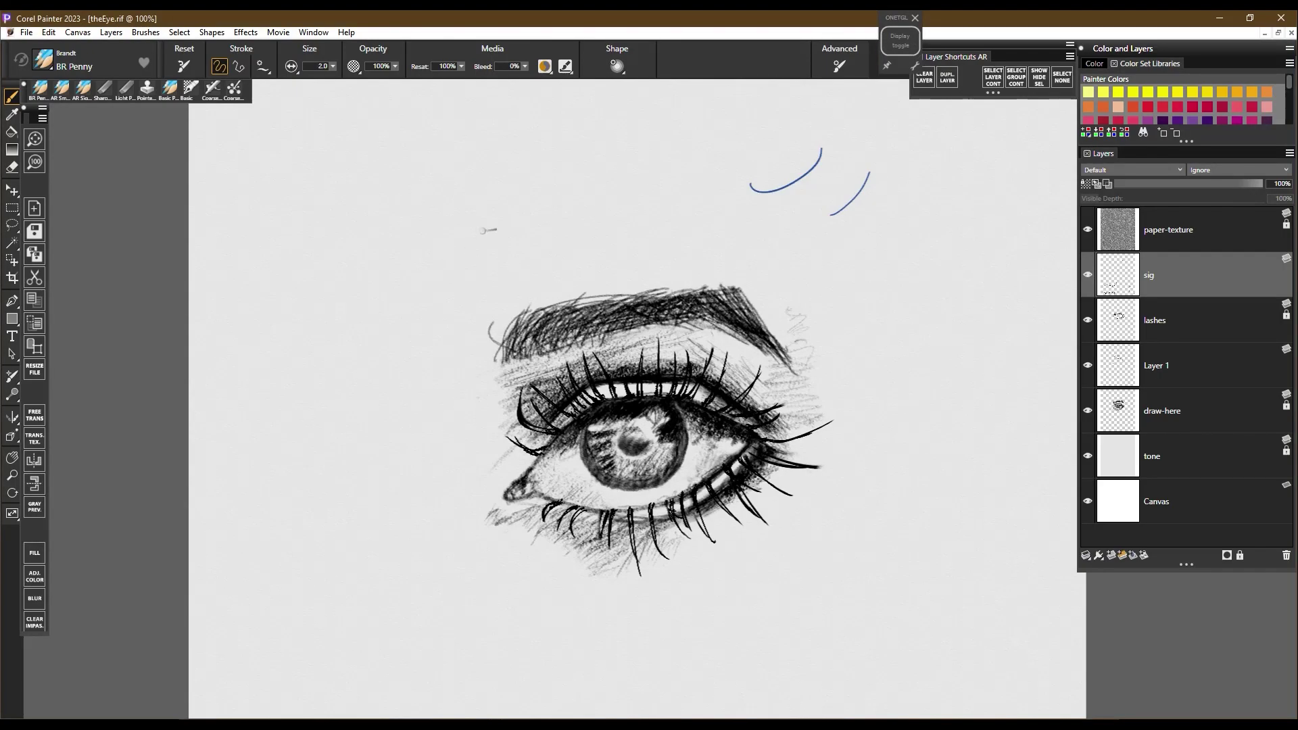
Erase the remaining blue test strokes above the eye drawing with the eraser
right_click(481, 224)
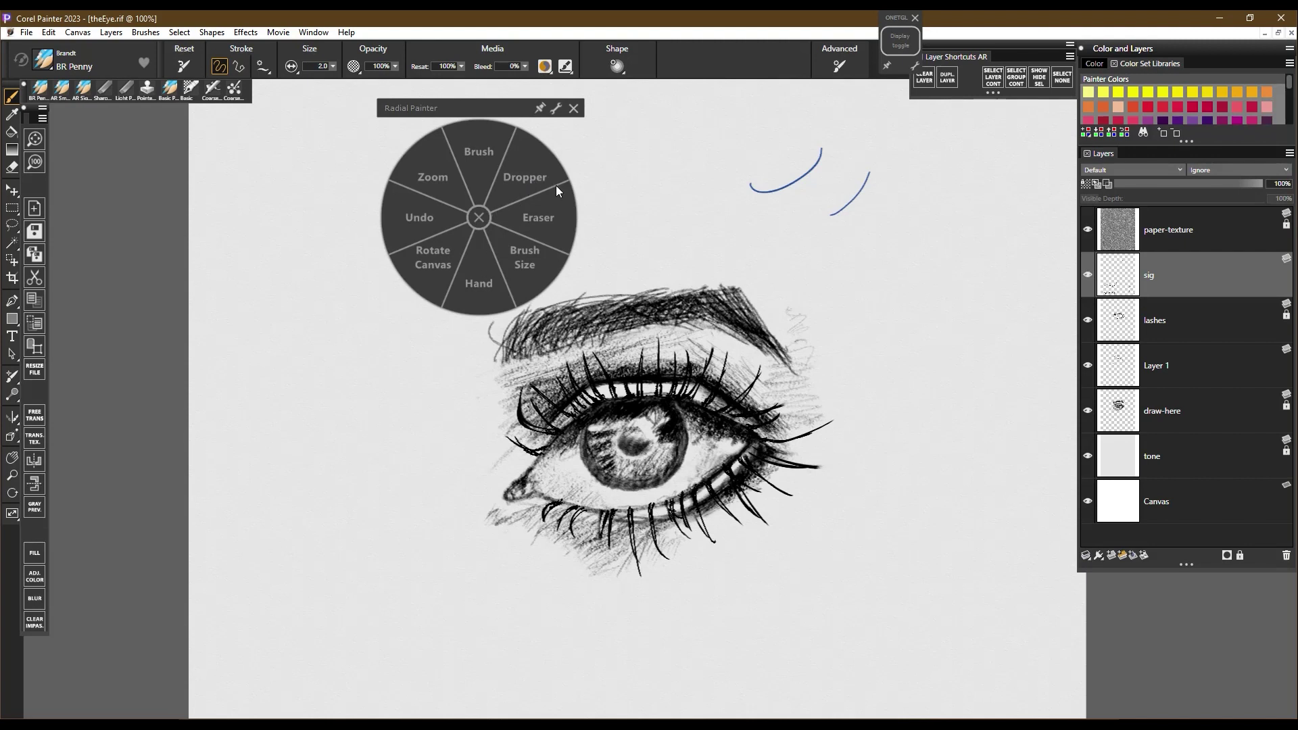
key("Escape")
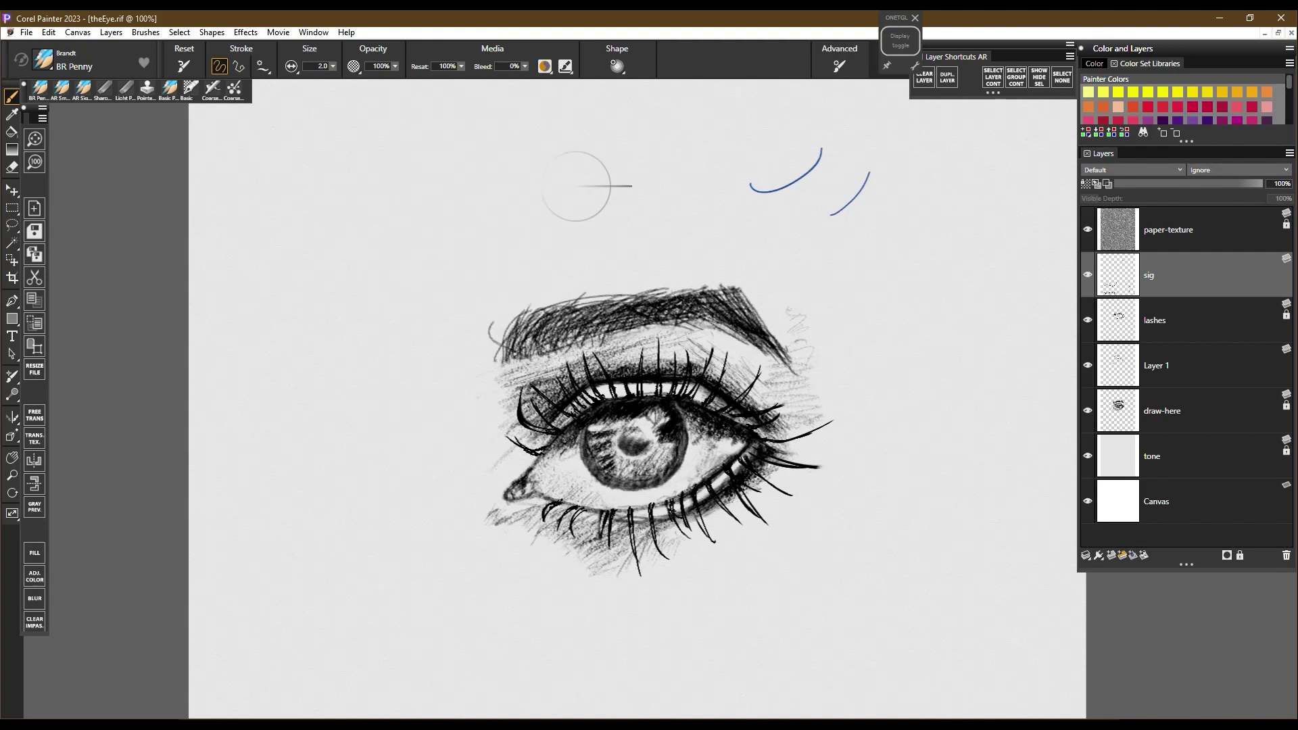
key("n")
left_click_drag(870, 170, 838, 223)
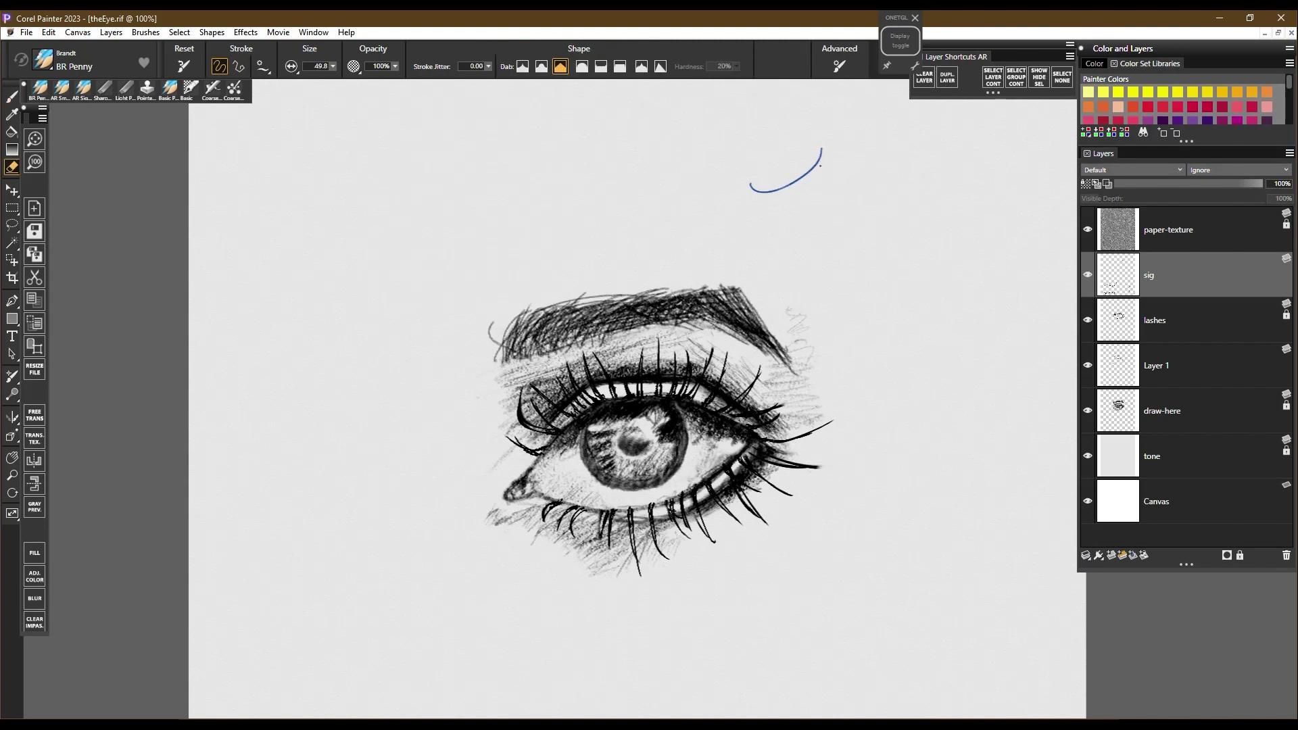
left_click_drag(821, 166, 752, 188)
Draw a short blue zigzag, undo it from the Radial Painter wheel, then close the ONETGL panel
right_click(713, 164)
key("Escape")
key("b")
left_click_drag(646, 180, 682, 178)
right_click(778, 191)
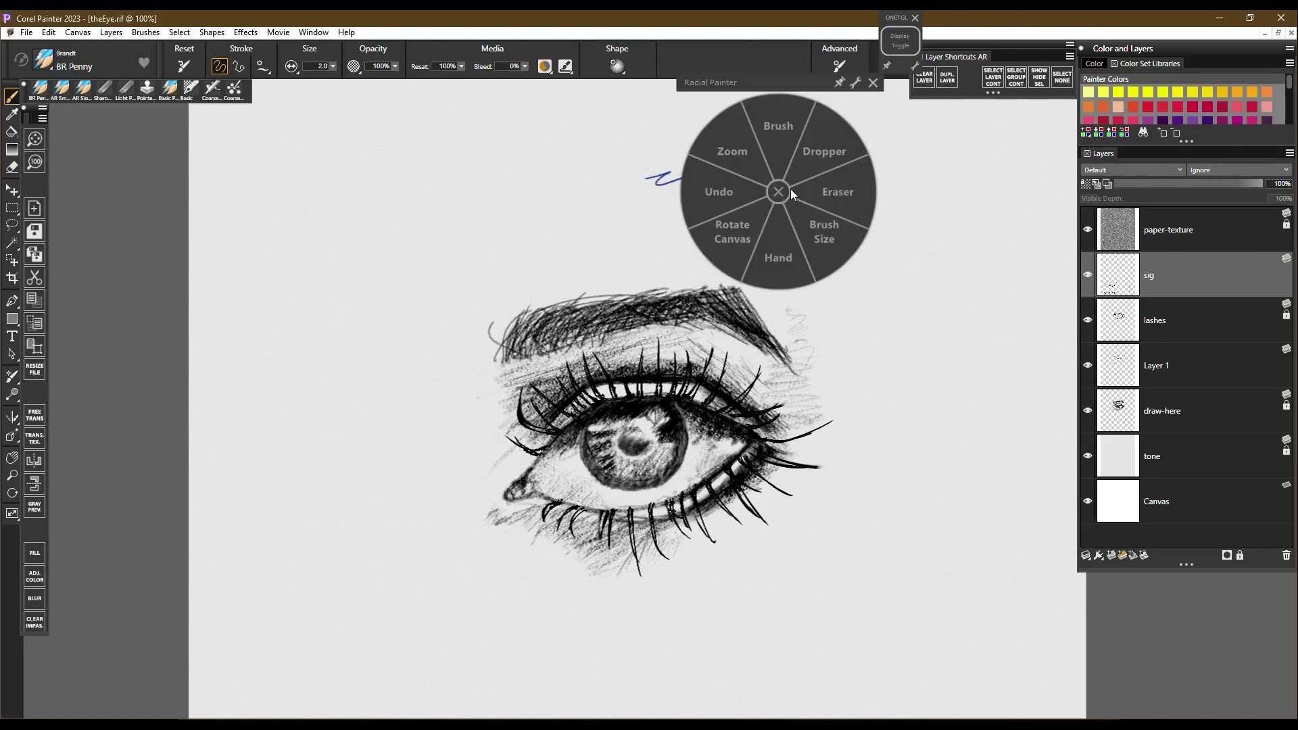
left_click(722, 192)
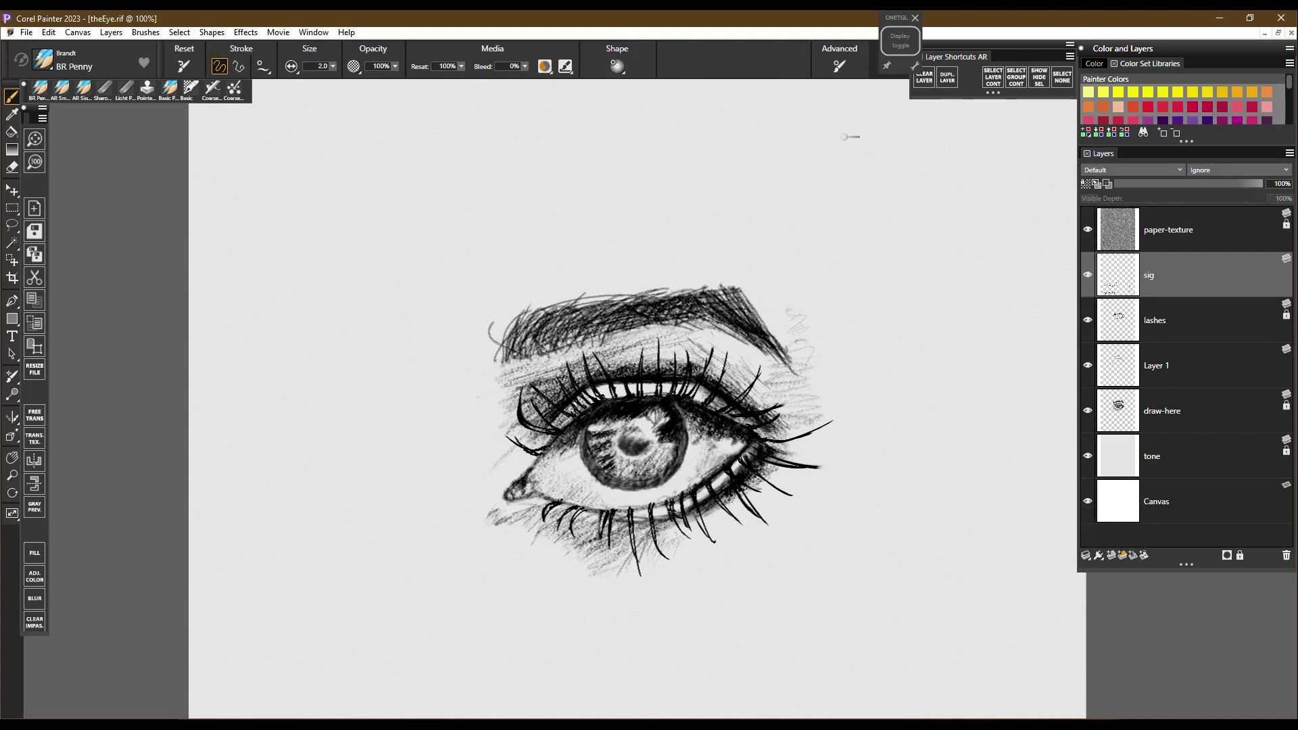
left_click(906, 42)
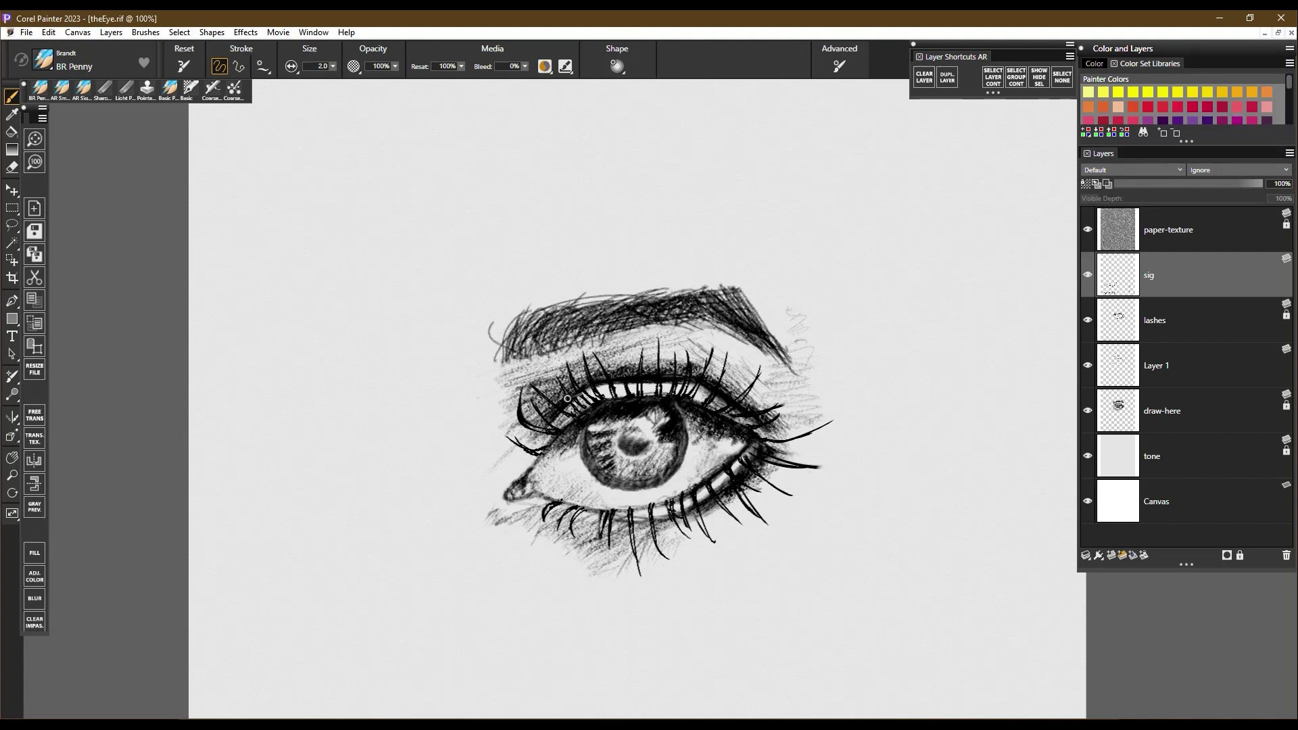
Draw a short blue wavy brush stroke in the upper-right canvas, beside the pencil eye sketch
mouse_move(879, 225)
left_mouse_down()
mouse_move(909, 227)
mouse_move(952, 202)
left_mouse_up()
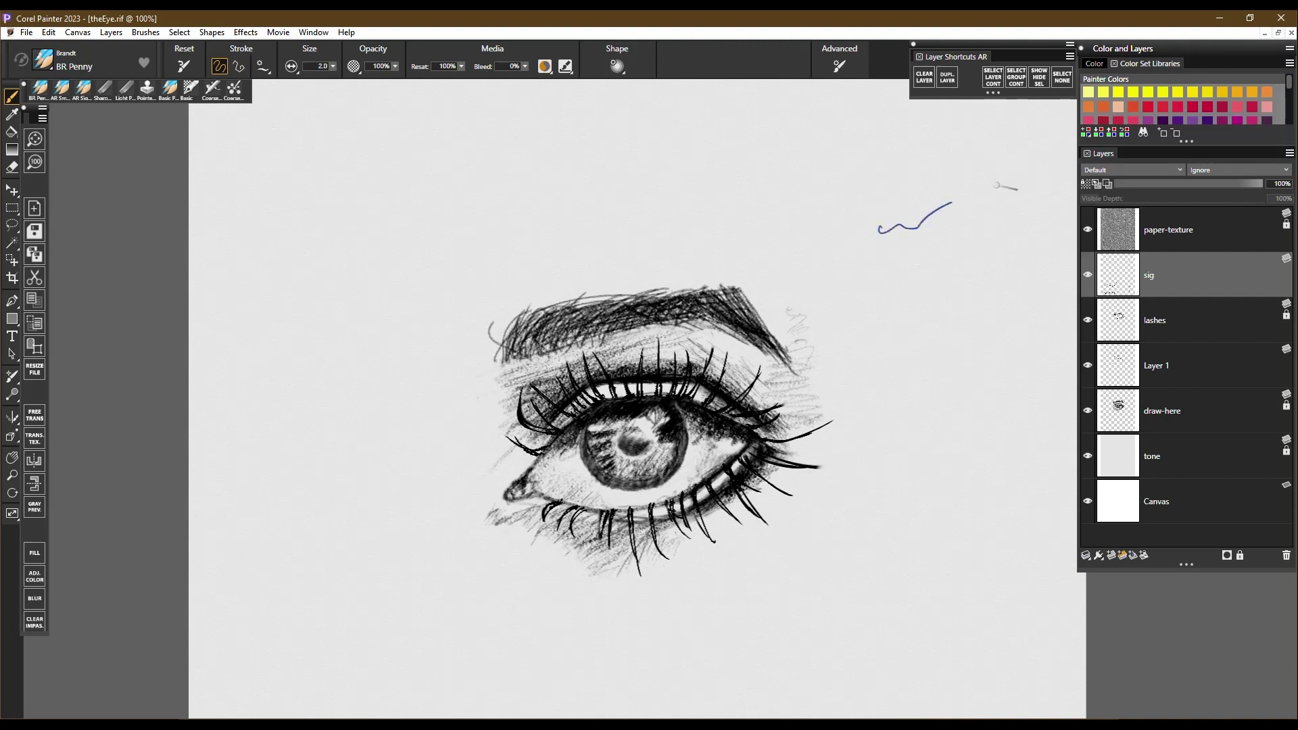